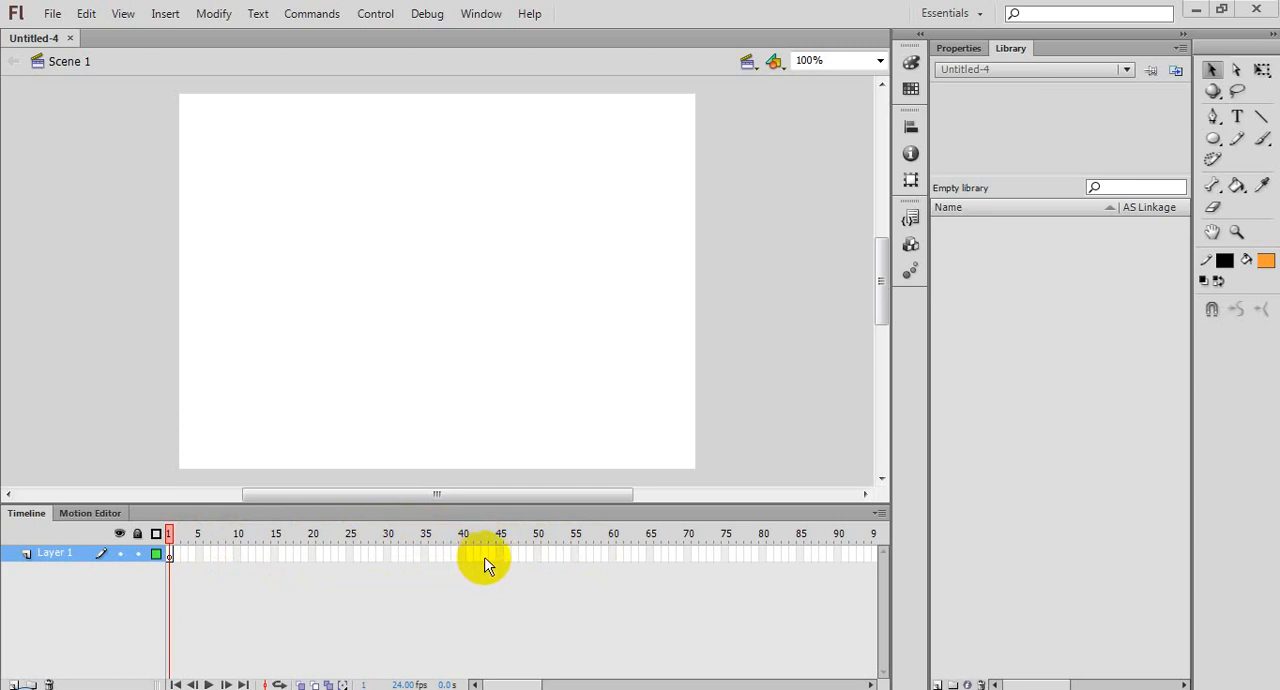
Step: Keep the current Windows color scheme and stop its performance message from showing again
left_click(336, 556)
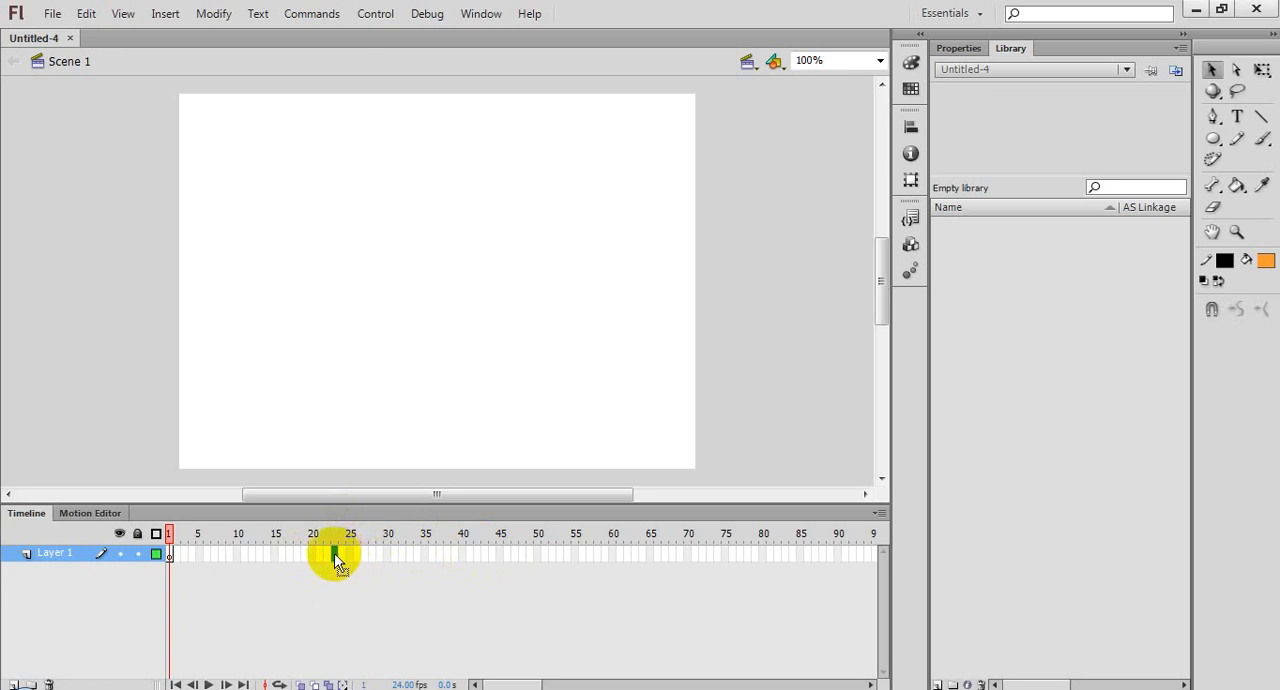
left_click(386, 556)
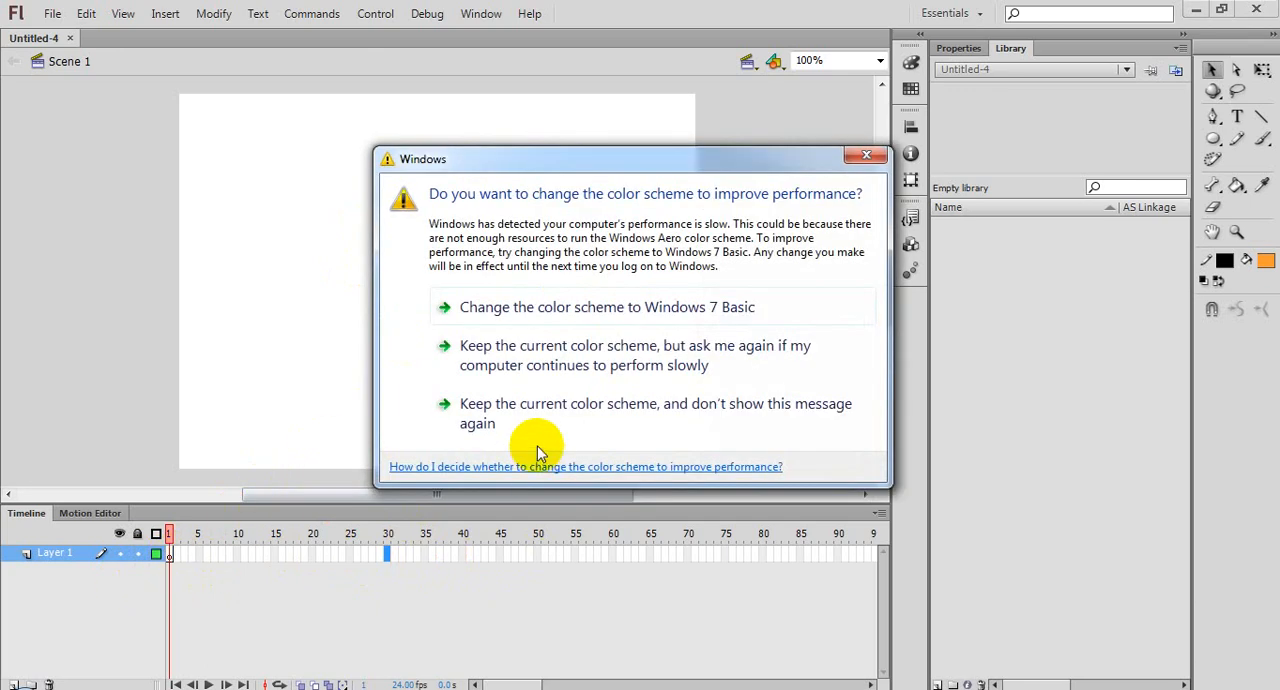
left_click(561, 425)
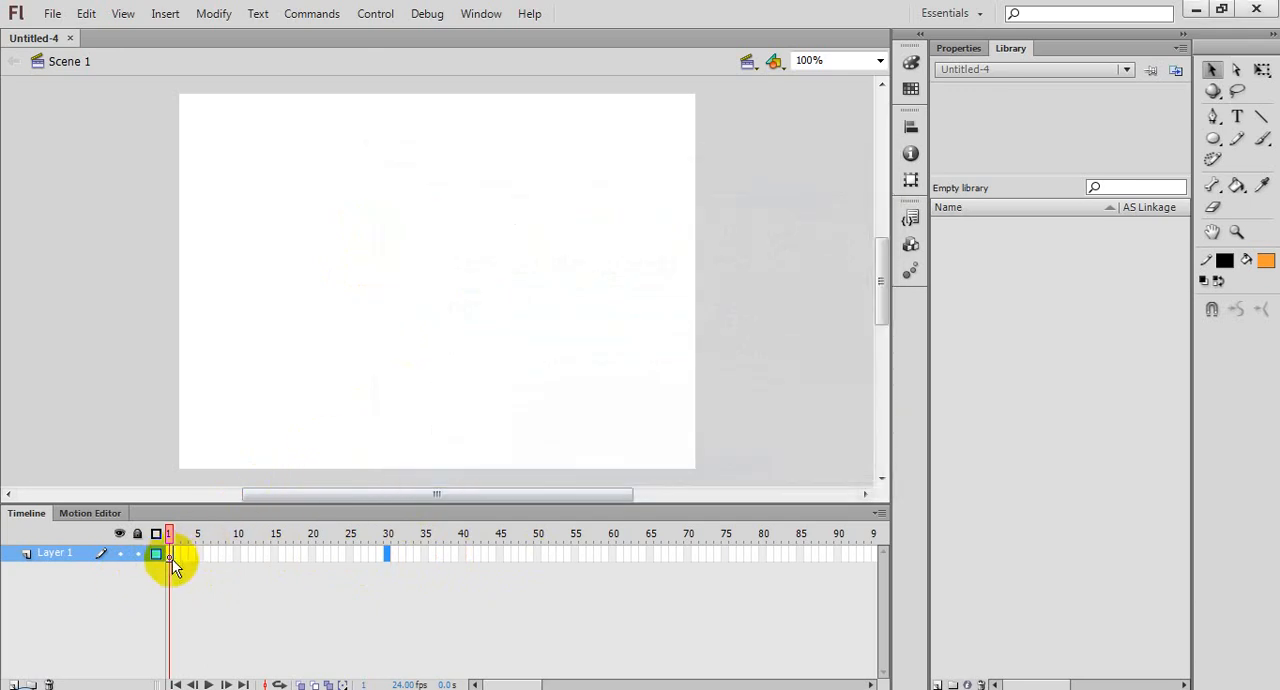
left_click(171, 555)
left_click(199, 556)
left_click_drag(170, 563, 204, 582)
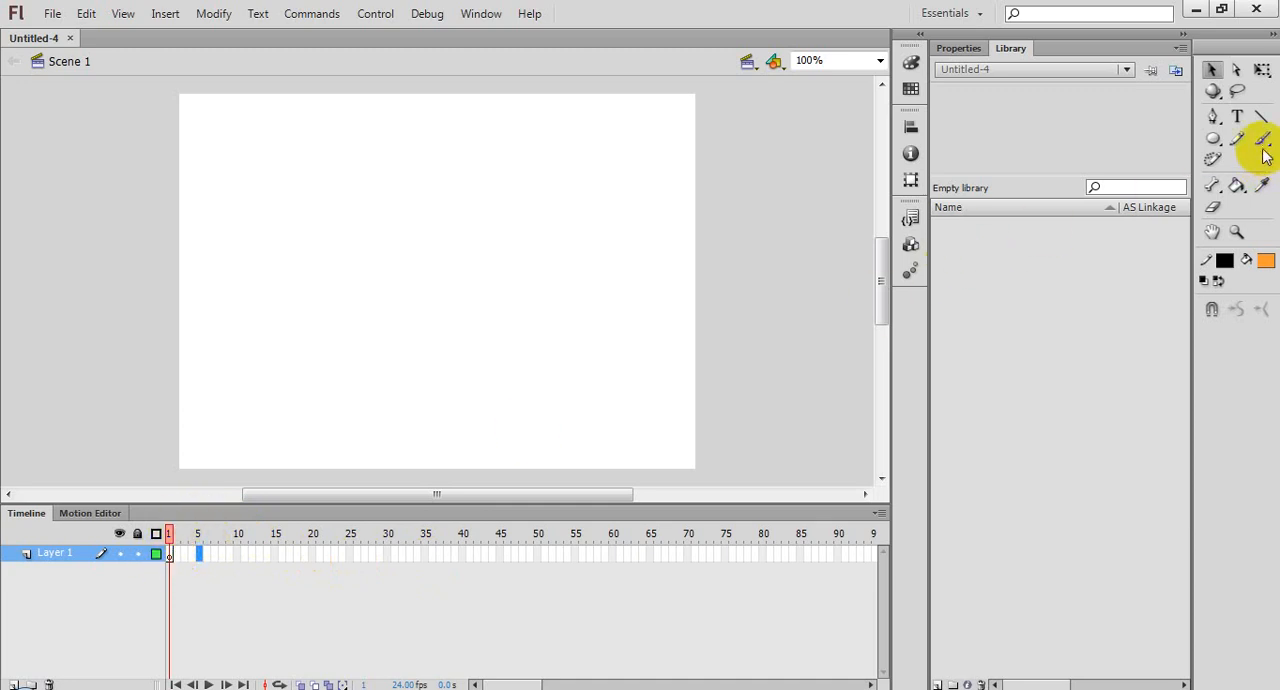
Step: Draw an orange circle with a thick black outline in frame 1, in the upper-left part of the stage, using the Oval tool
left_click(1213, 140)
left_click(1216, 142)
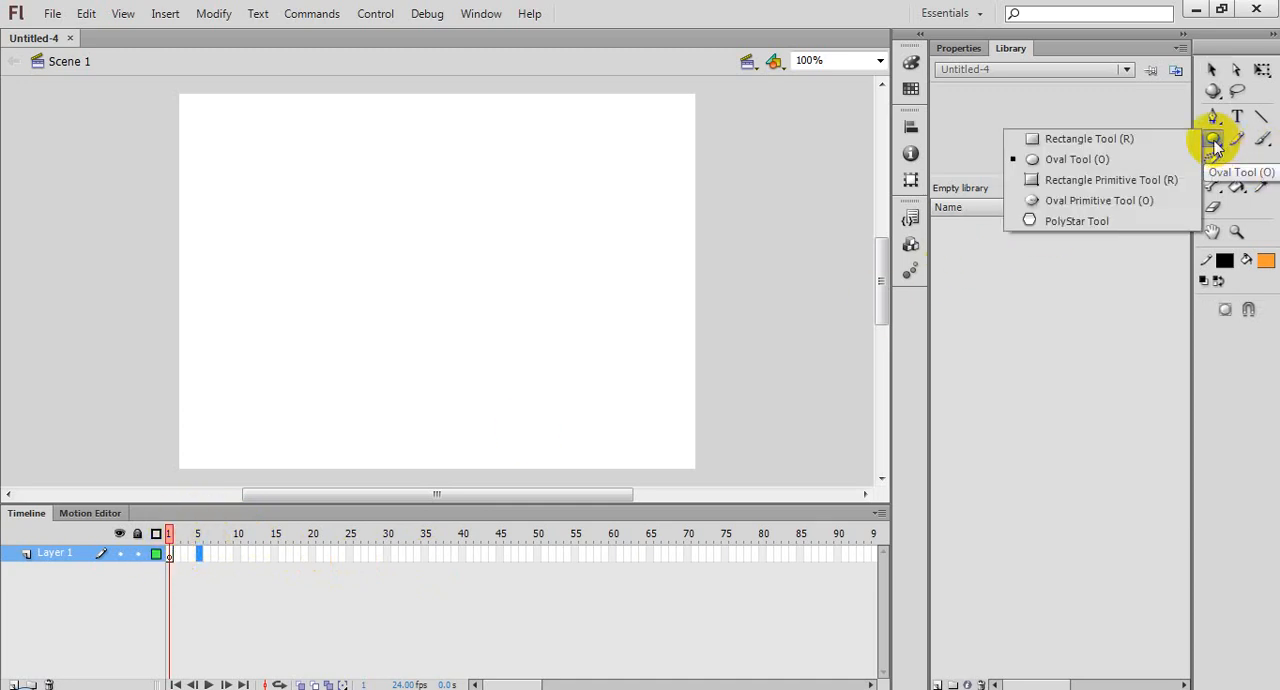
left_click(1050, 160)
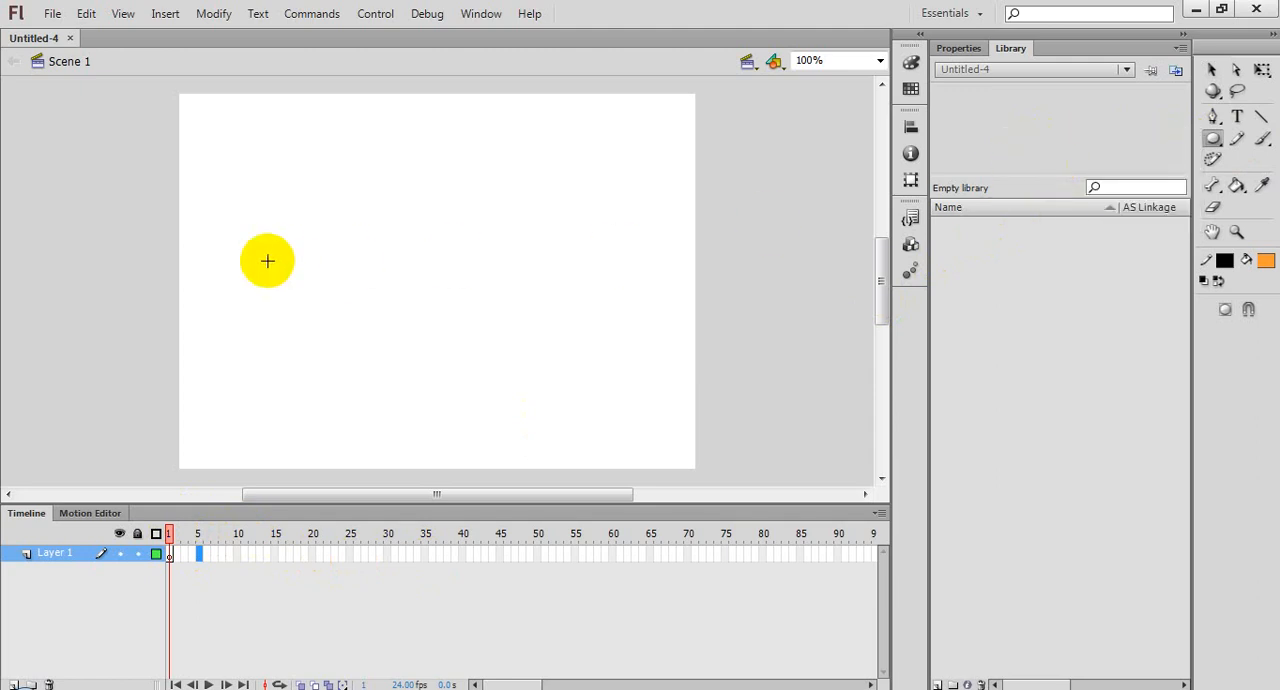
left_click_drag(277, 190, 365, 284)
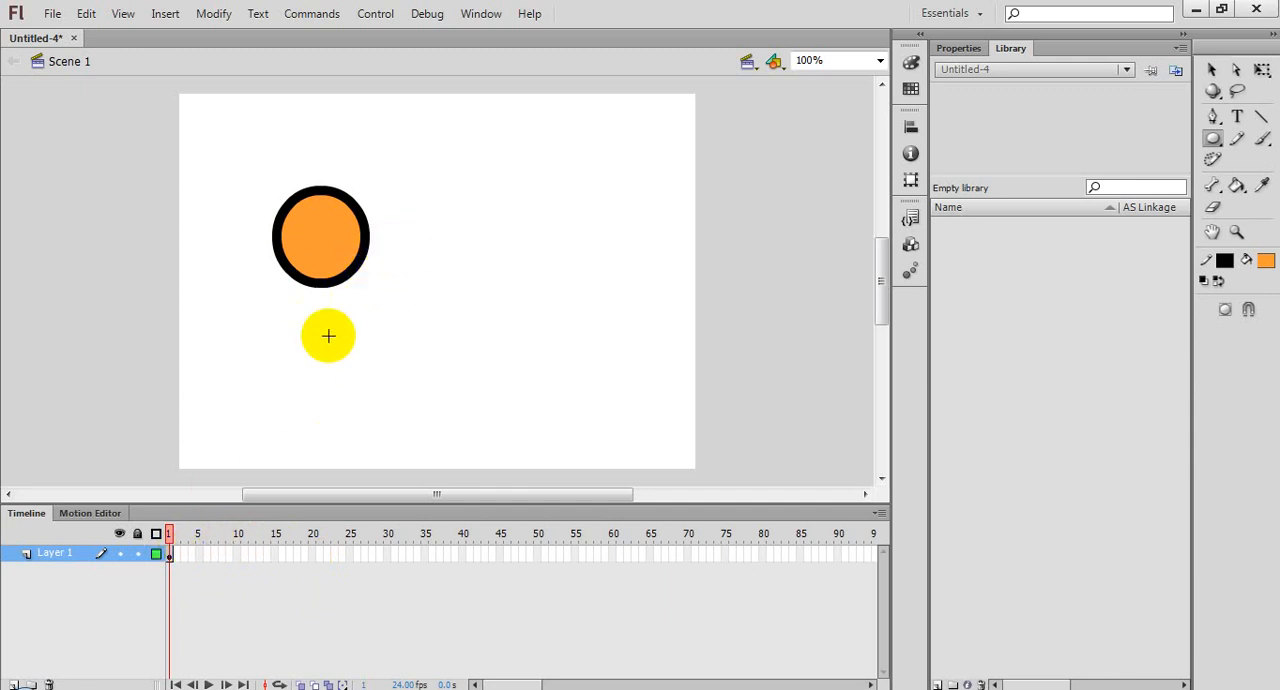
Step: Insert a keyframe at frame 5 of Layer 1
left_click(192, 556)
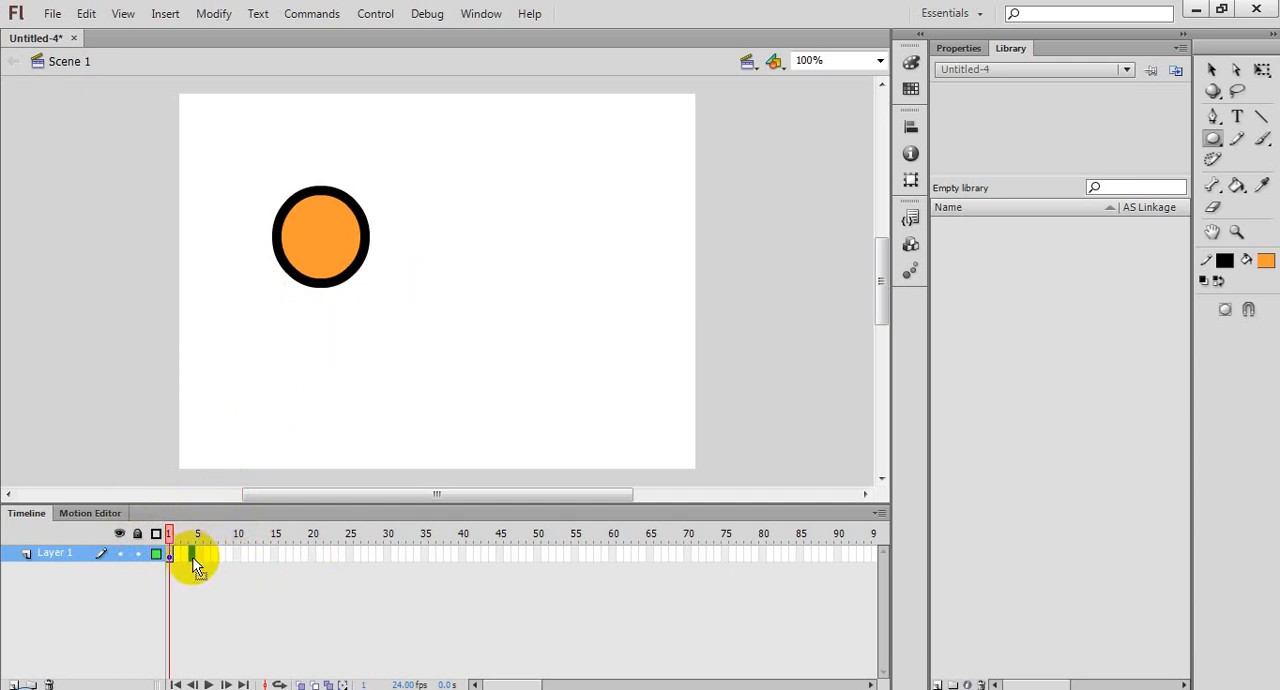
left_click(201, 556)
right_click(201, 560)
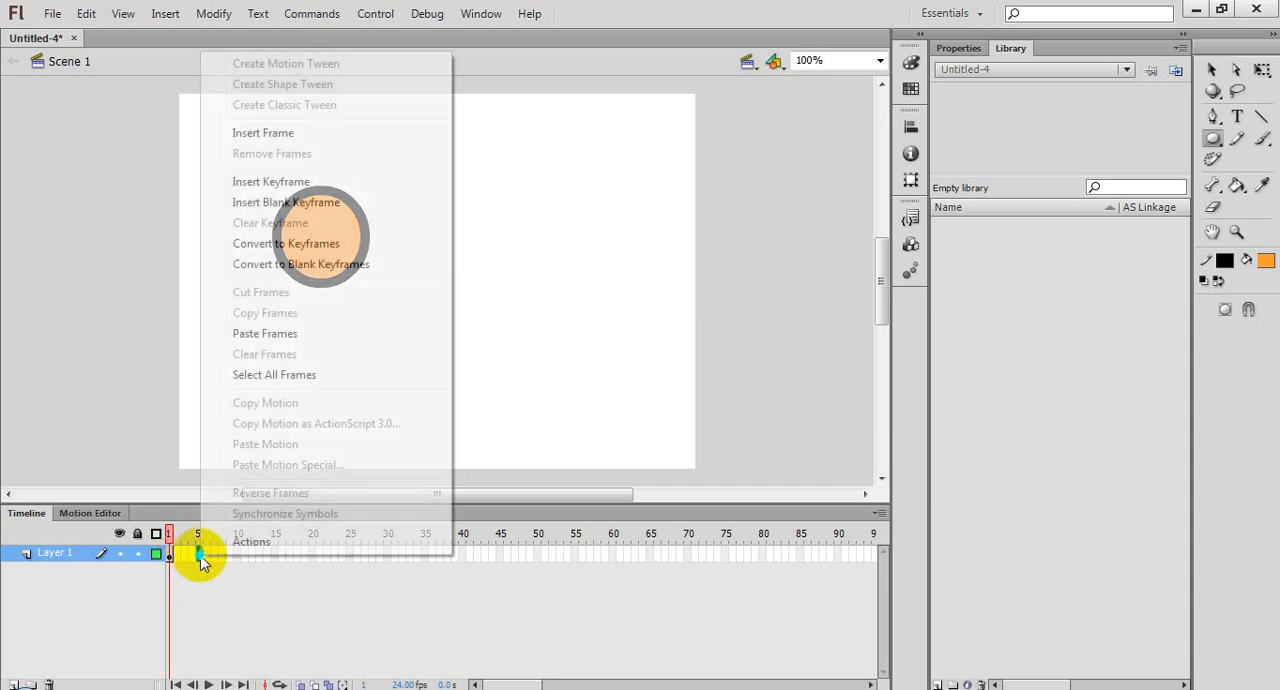
left_click(328, 190)
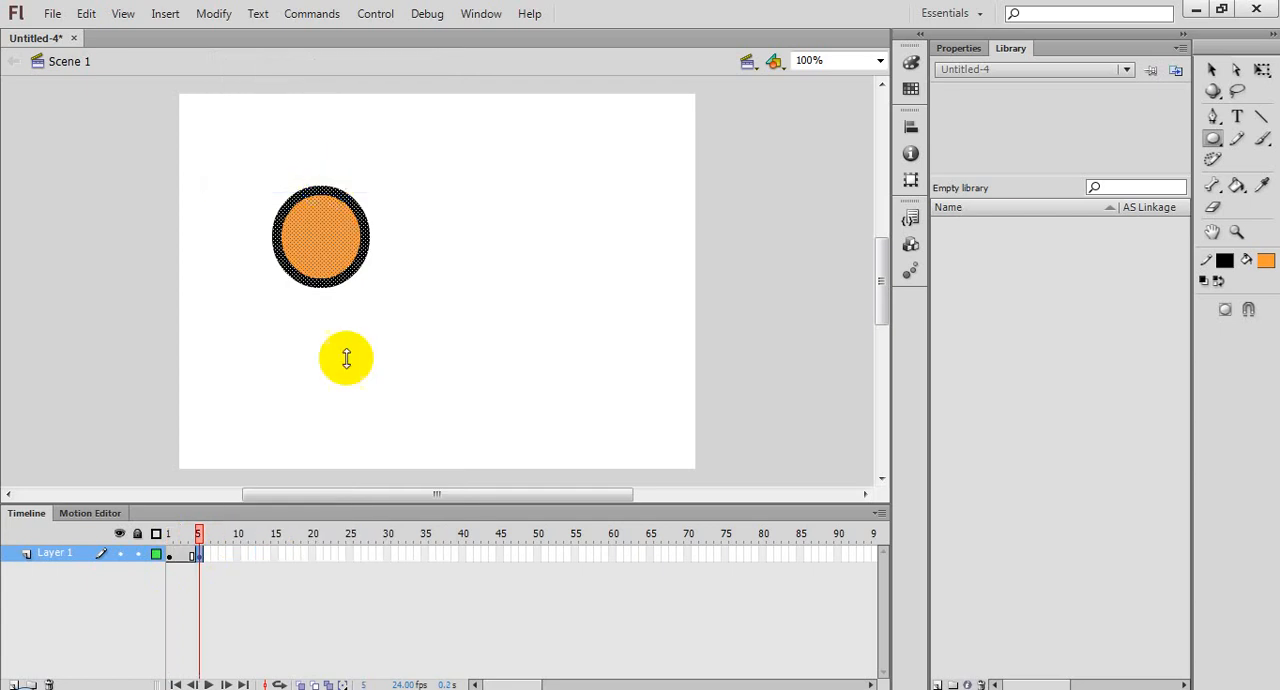
Step: Compare the circle in the keyframes at frames 1 and 5 by scrubbing the playhead between them
left_click(222, 560)
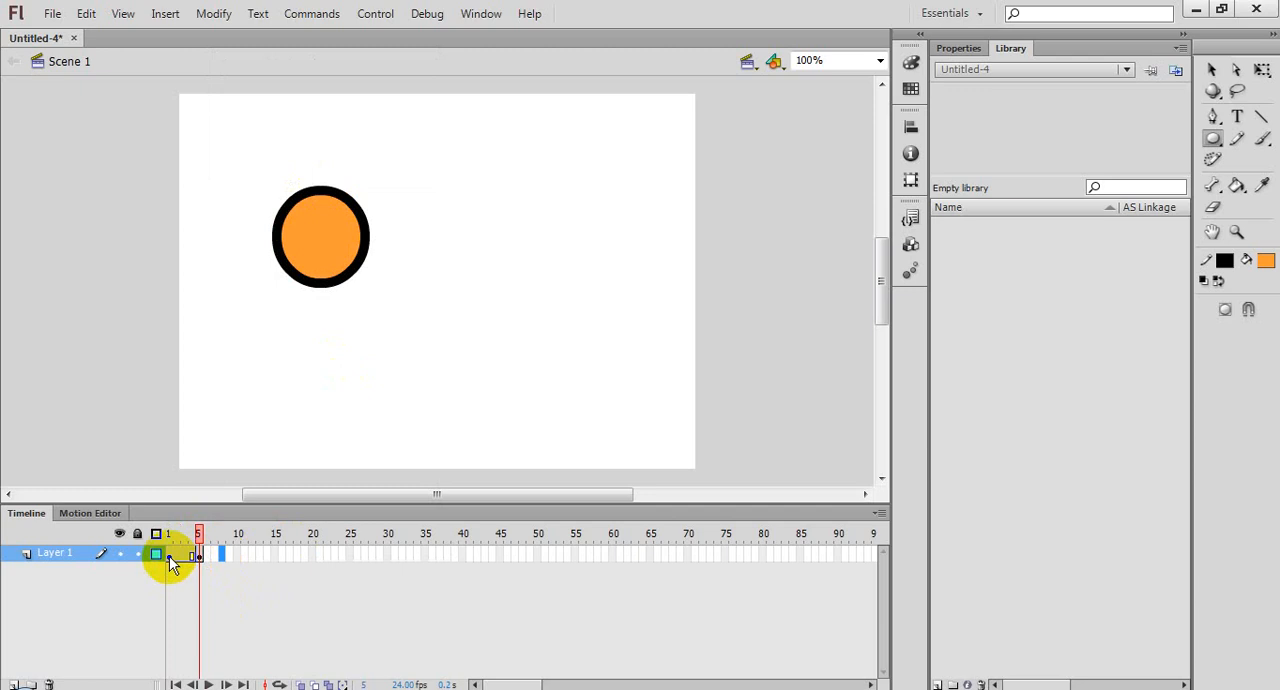
left_click(169, 556)
left_click(352, 252)
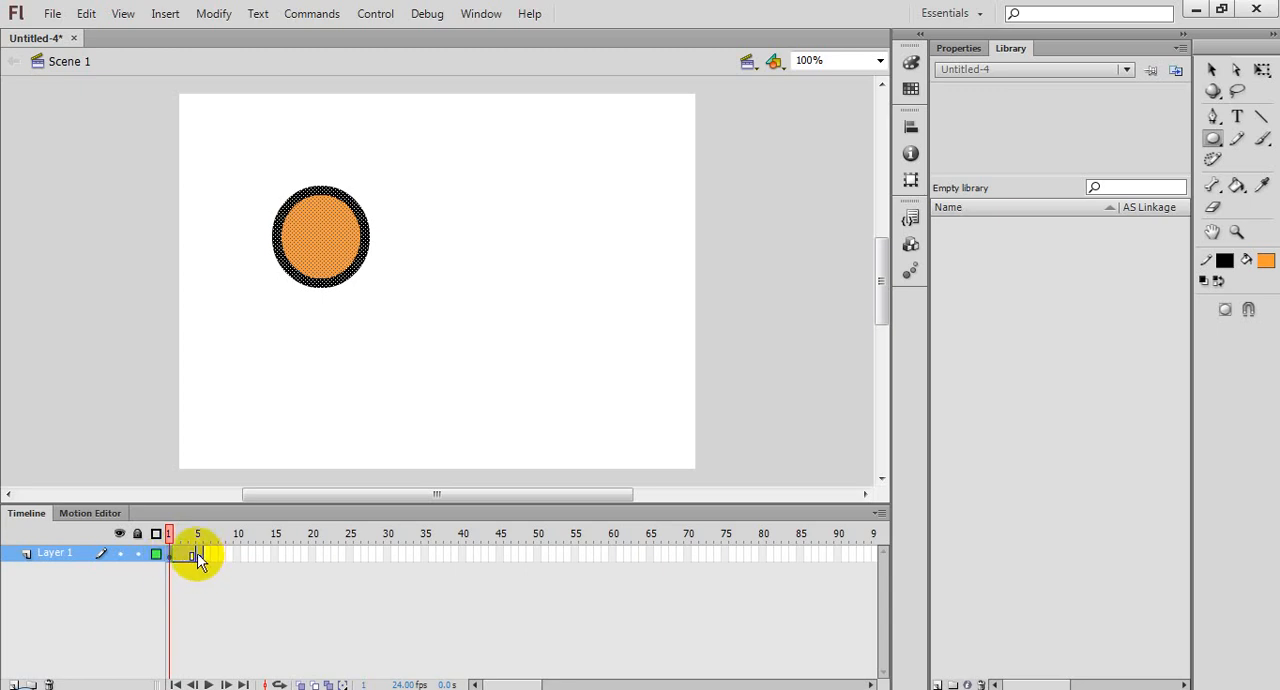
left_click(199, 556)
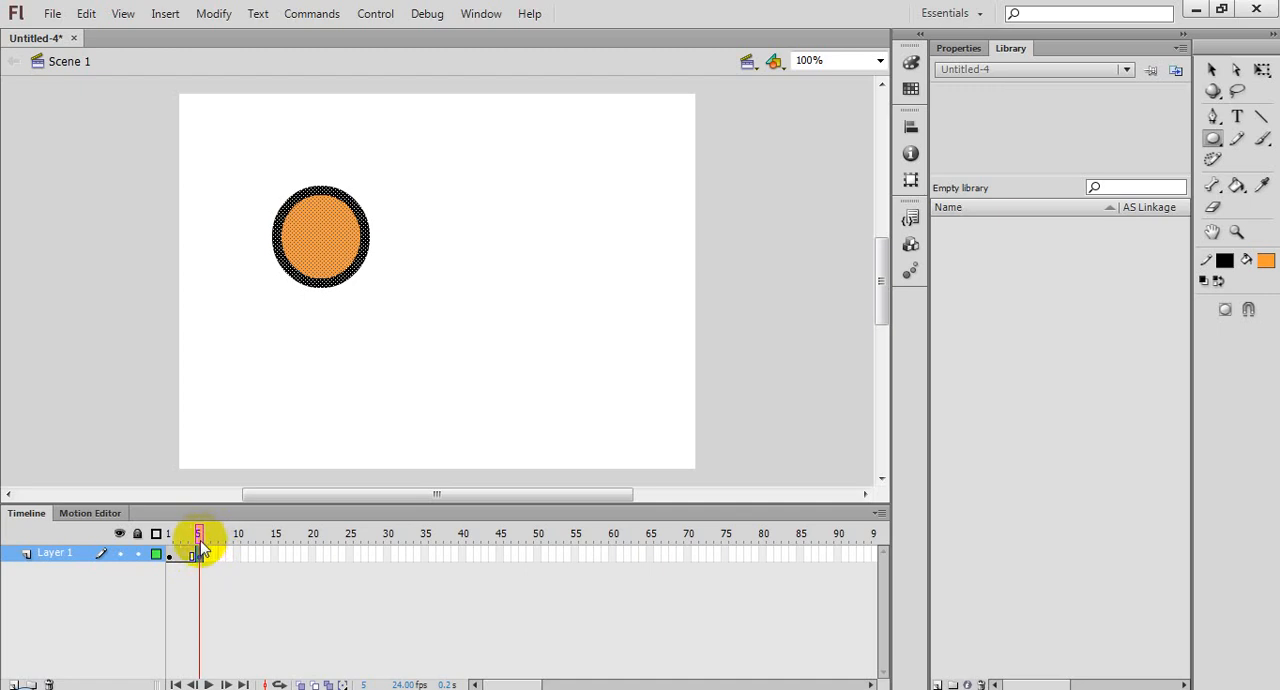
left_click_drag(198, 537, 168, 540)
mouse_move(203, 537)
left_mouse_down()
mouse_move(164, 538)
mouse_move(187, 546)
left_mouse_up()
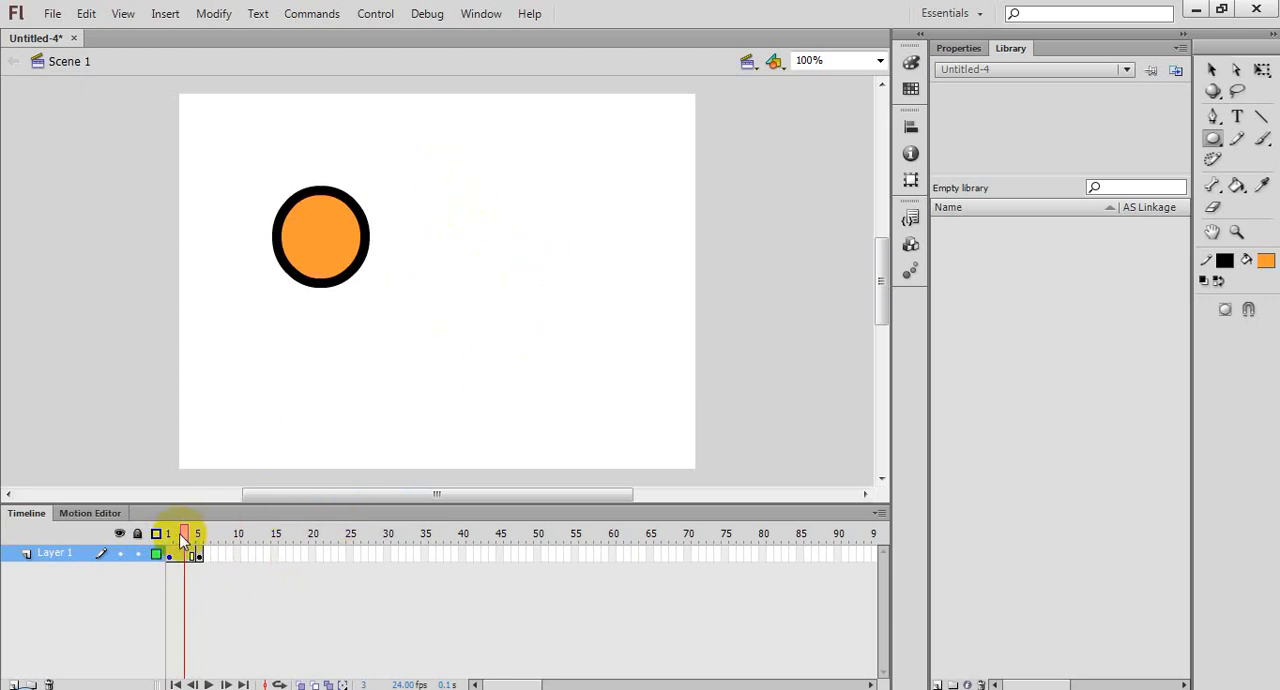
left_click_drag(180, 533, 126, 533)
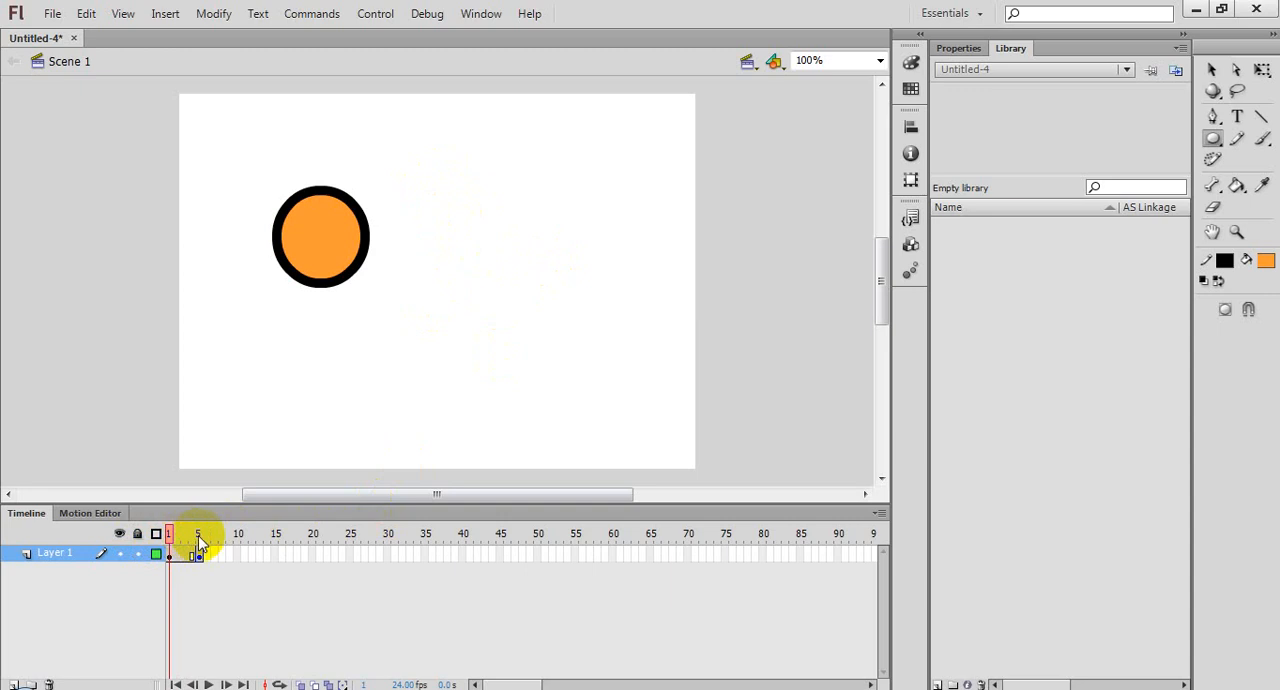
left_click(180, 535)
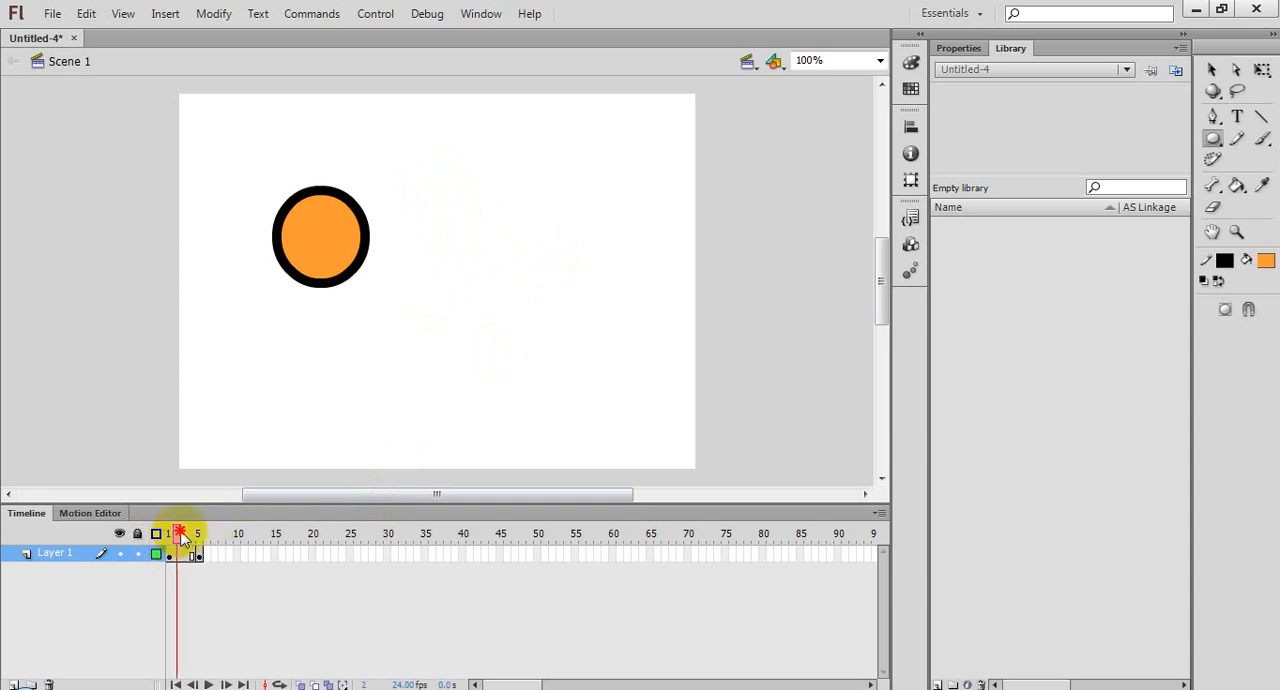
left_click_drag(182, 538, 171, 537)
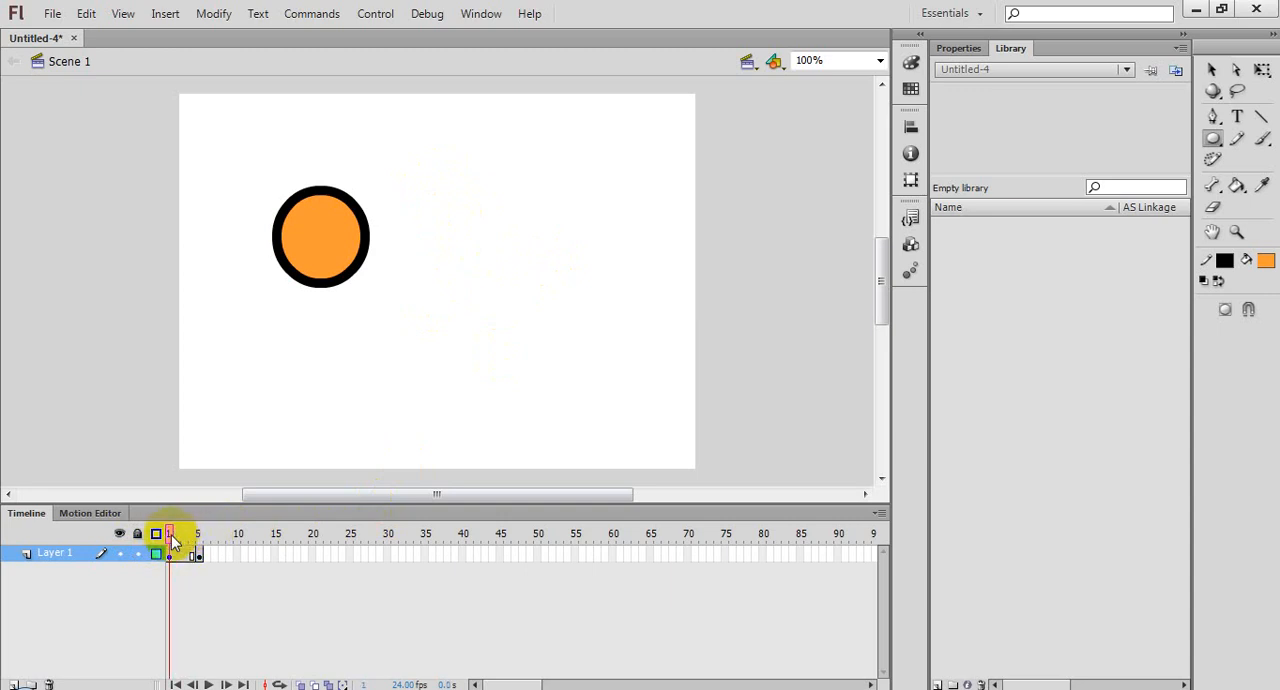
Step: Sketch a "<" and a ">" beside the circle in frame 1 with the Pencil tool, and undo both strokes
left_click(1237, 138)
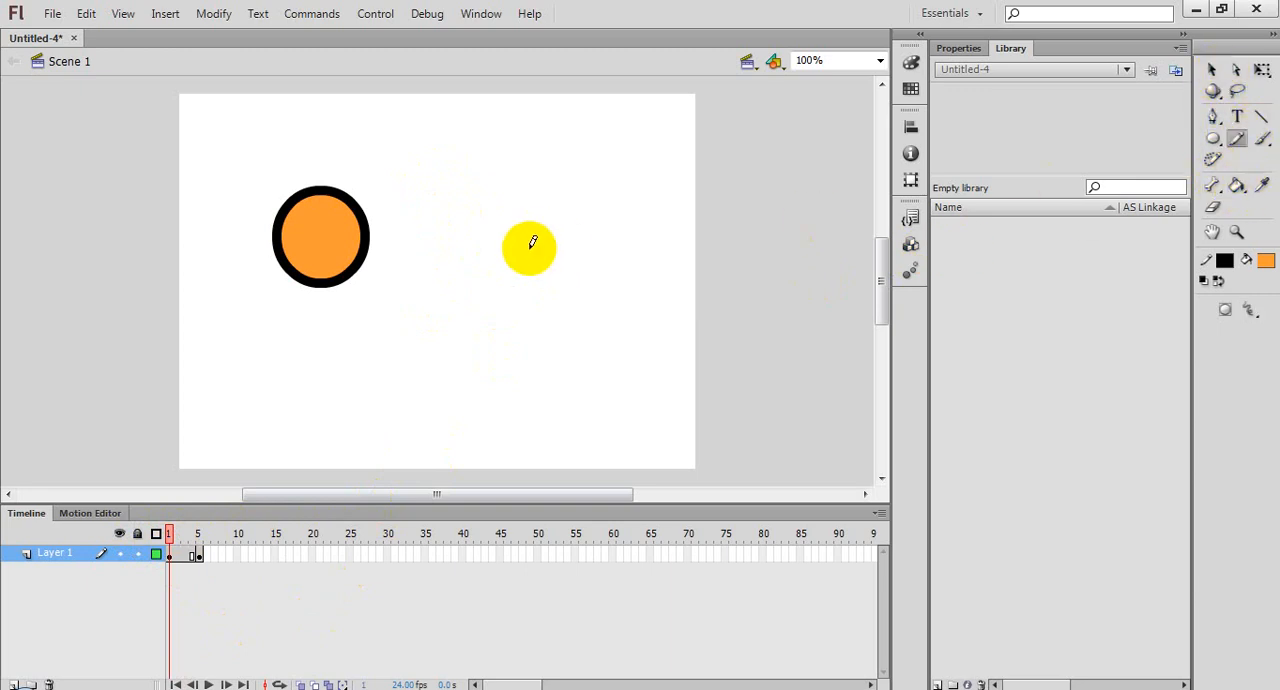
mouse_move(517, 183)
left_mouse_down()
mouse_move(446, 201)
mouse_move(518, 232)
left_mouse_up()
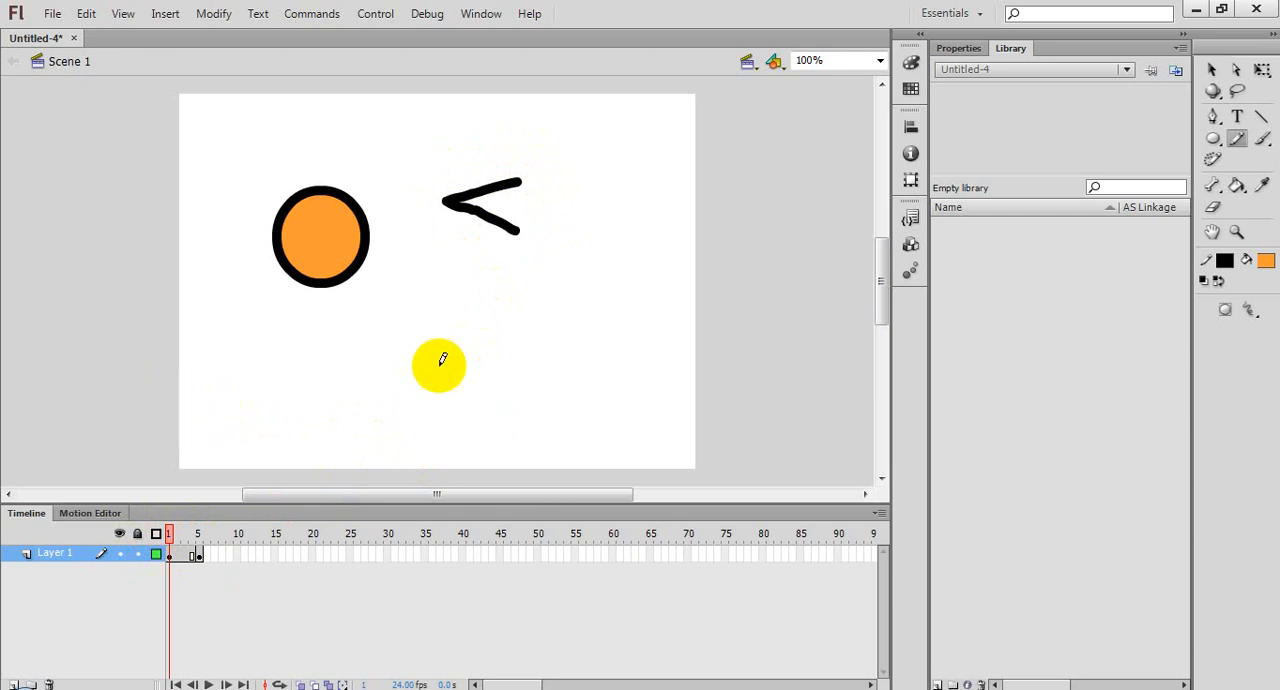
mouse_move(450, 277)
left_mouse_down()
mouse_move(561, 314)
mouse_move(457, 349)
left_mouse_up()
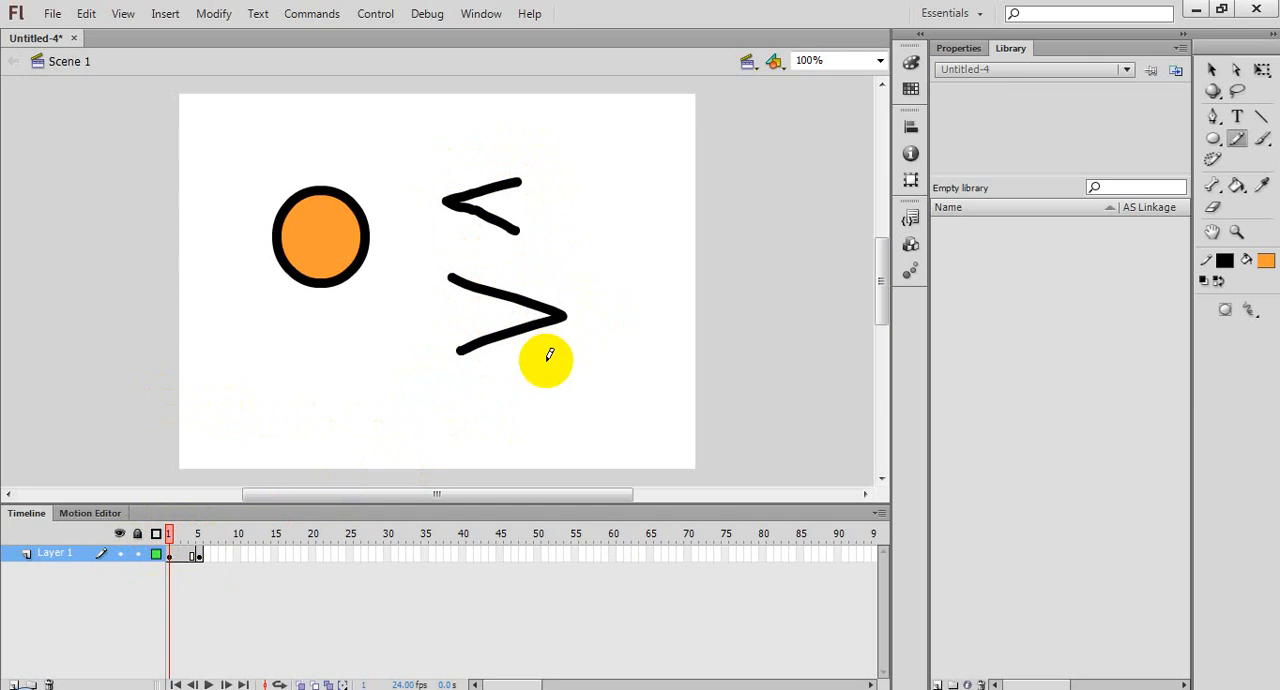
left_click_drag(457, 351, 500, 340)
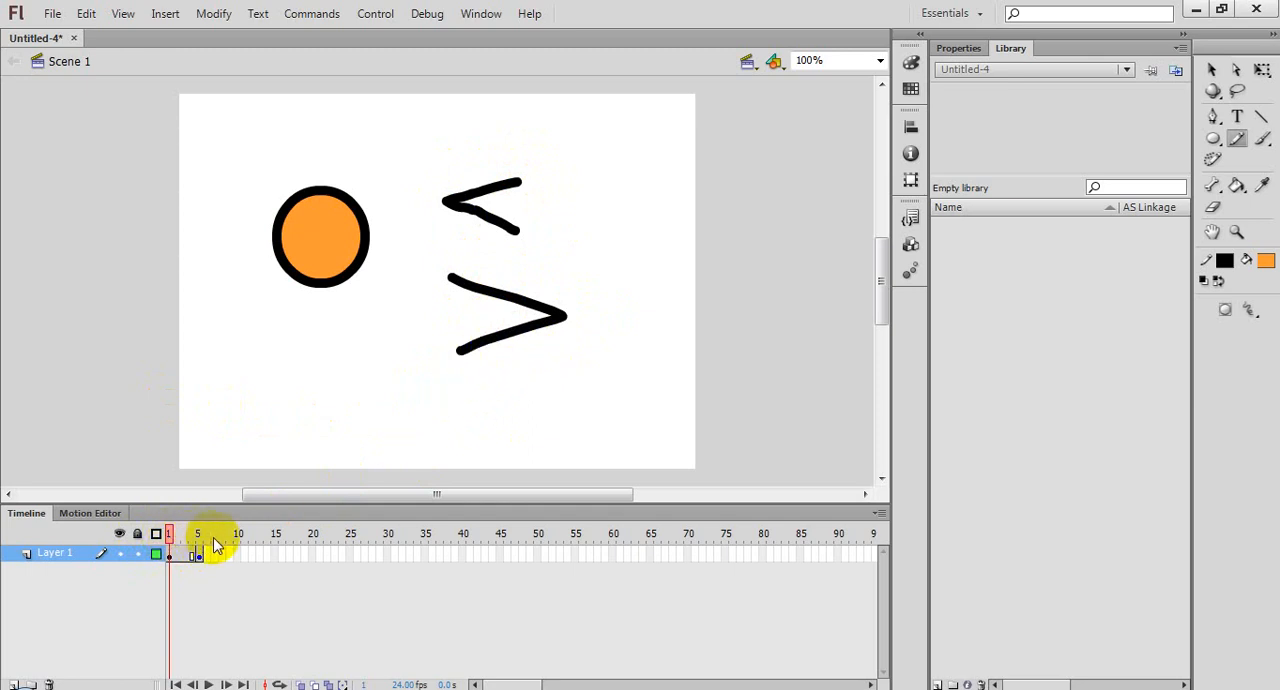
key("ctrl+z")
key("ctrl+z")
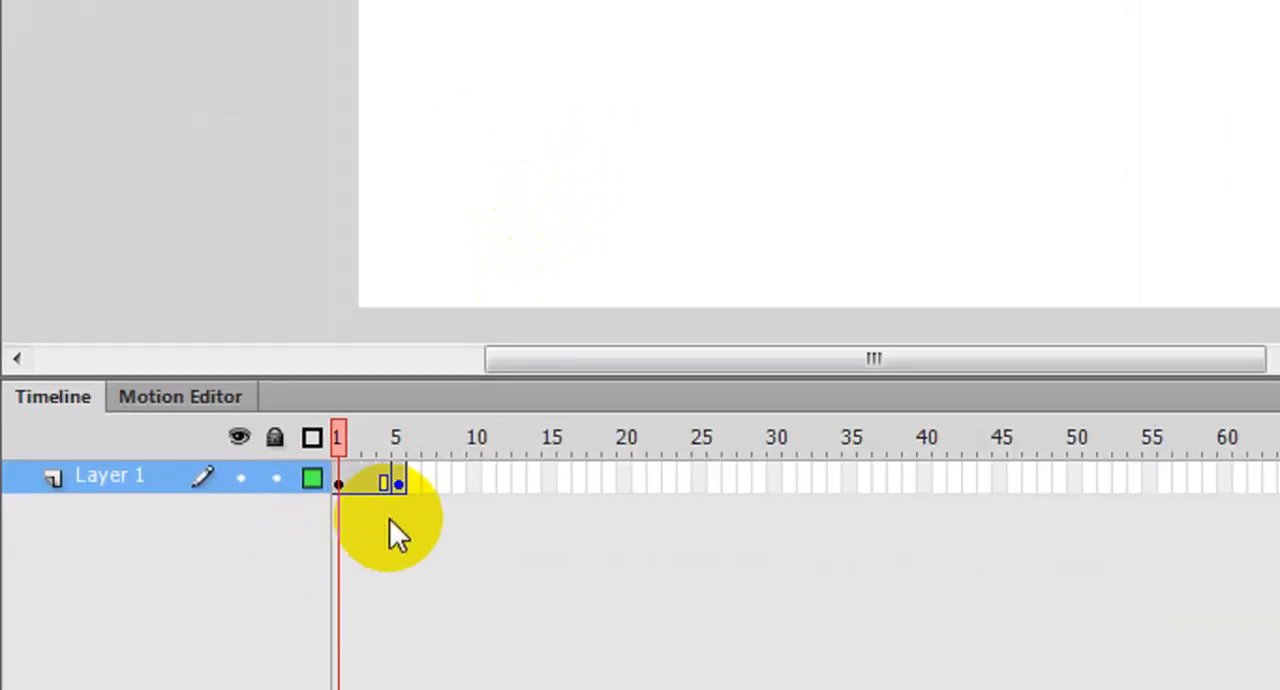
Step: Advance the playhead one frame at a time from frame 1 to frame 5
key("period")
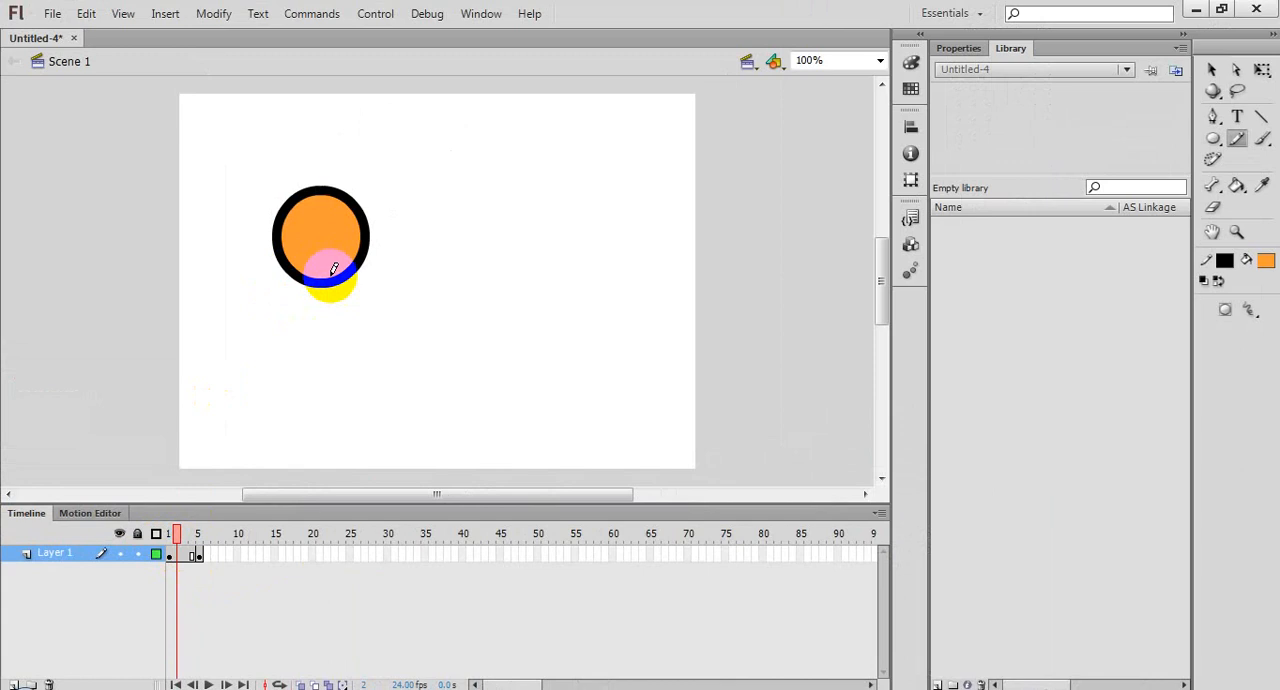
key("period")
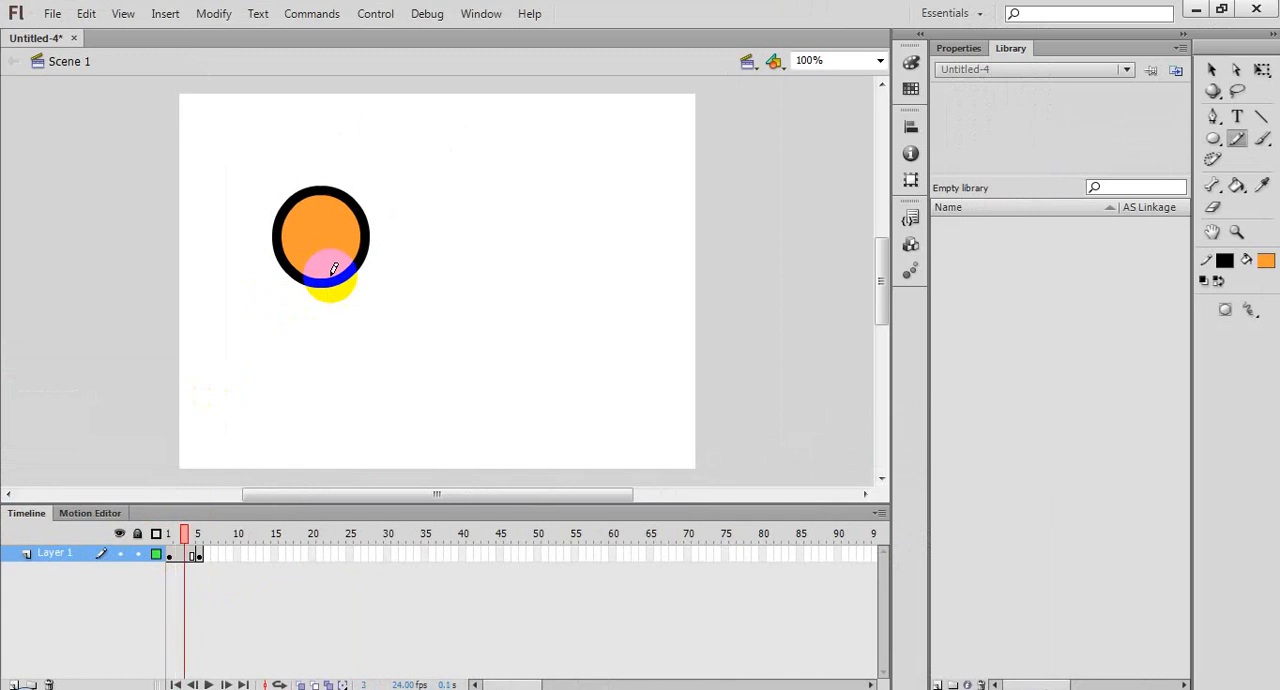
key("period")
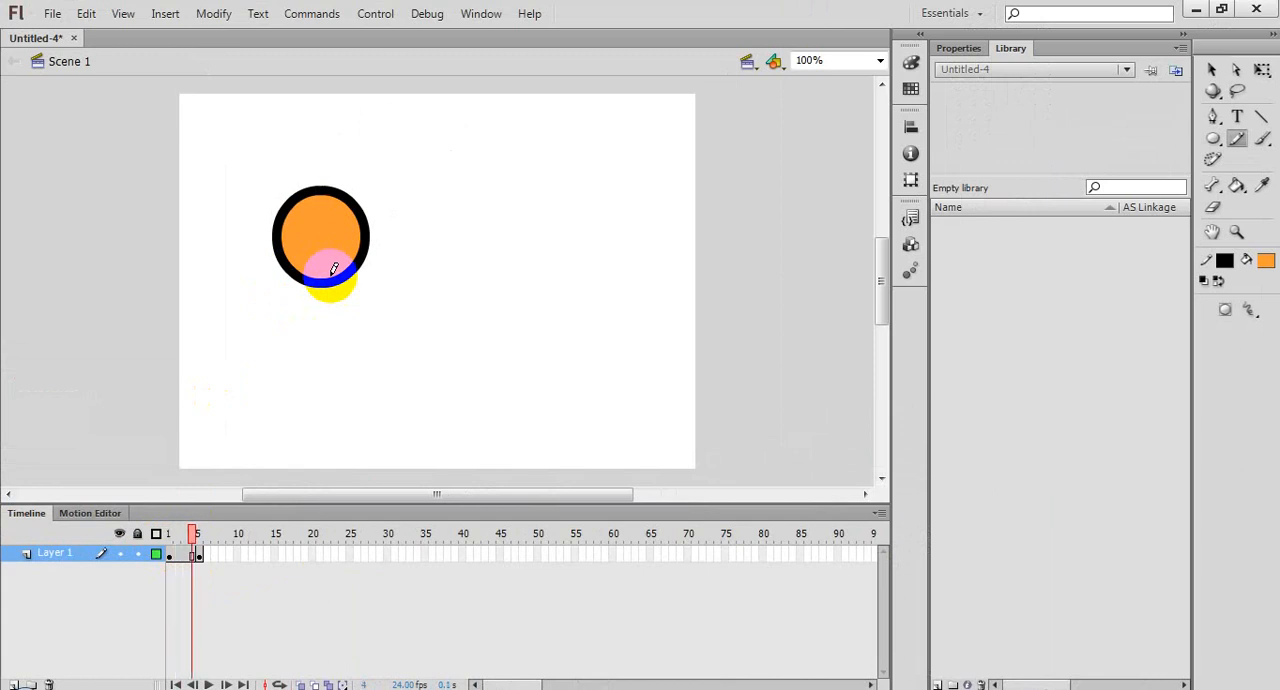
key("period")
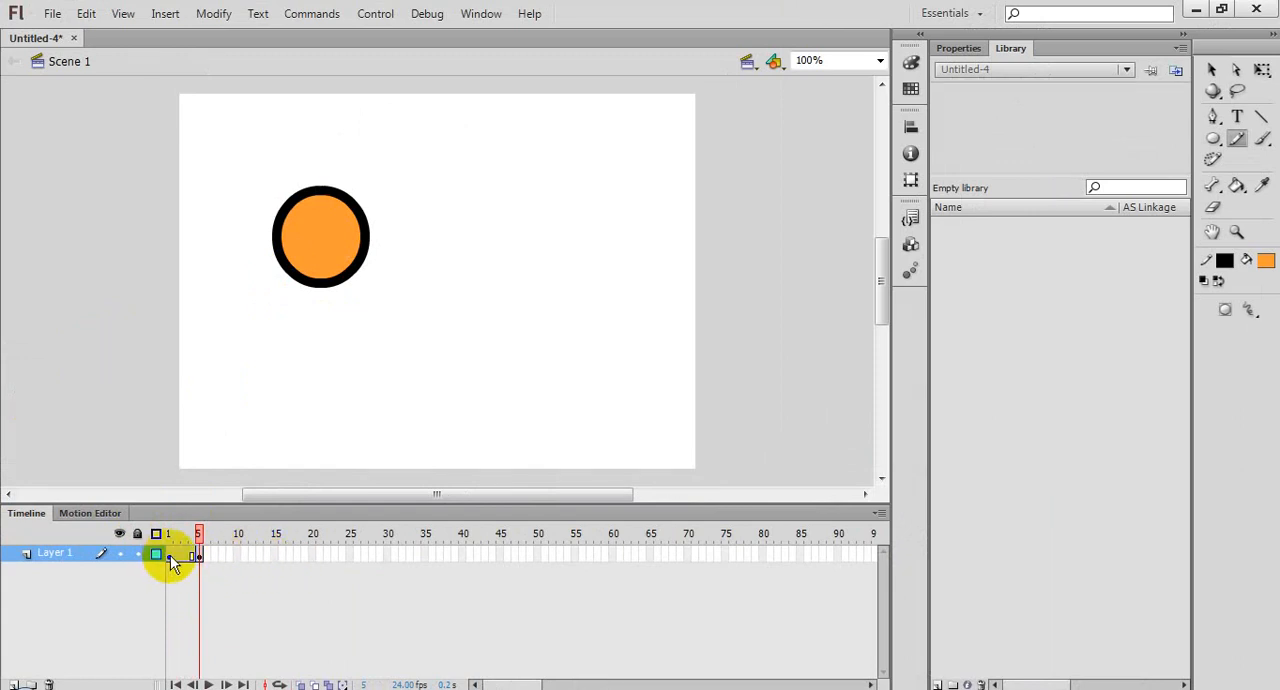
Step: Move the whole circle, fill and outline, about half its width to the right in the frame 5 keyframe
left_click(199, 554)
left_click(1211, 69)
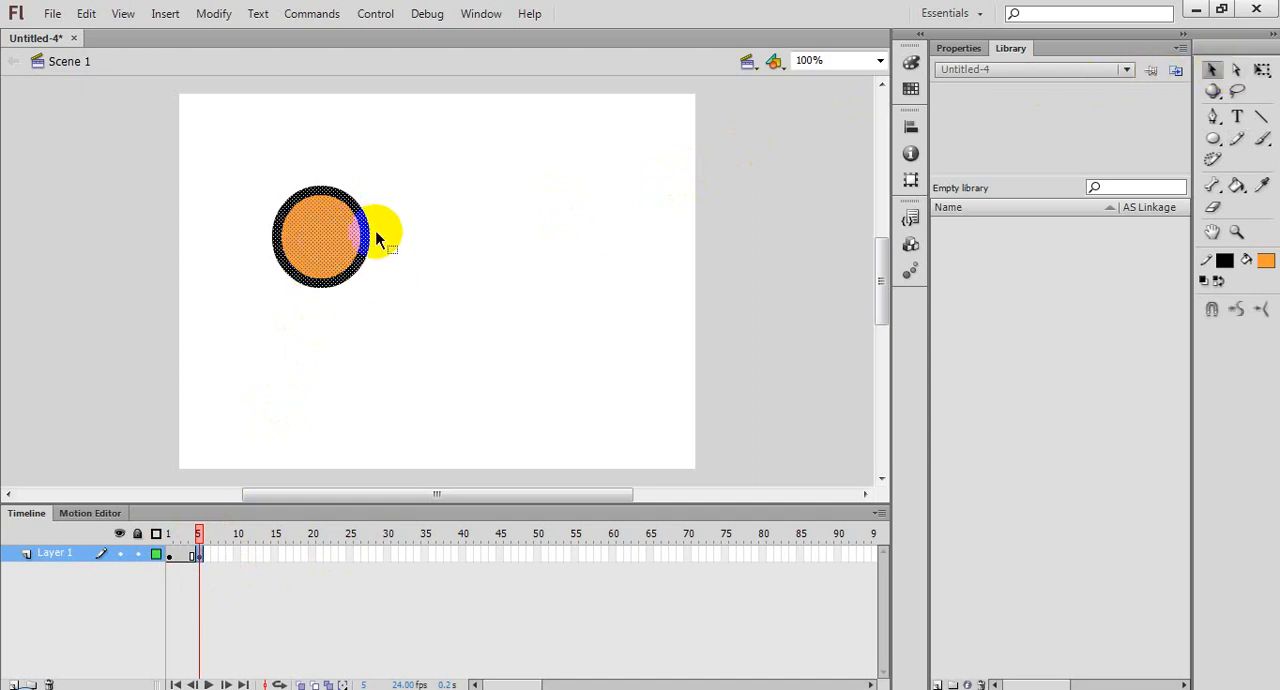
double_click(305, 227)
left_click_drag(320, 240, 389, 249)
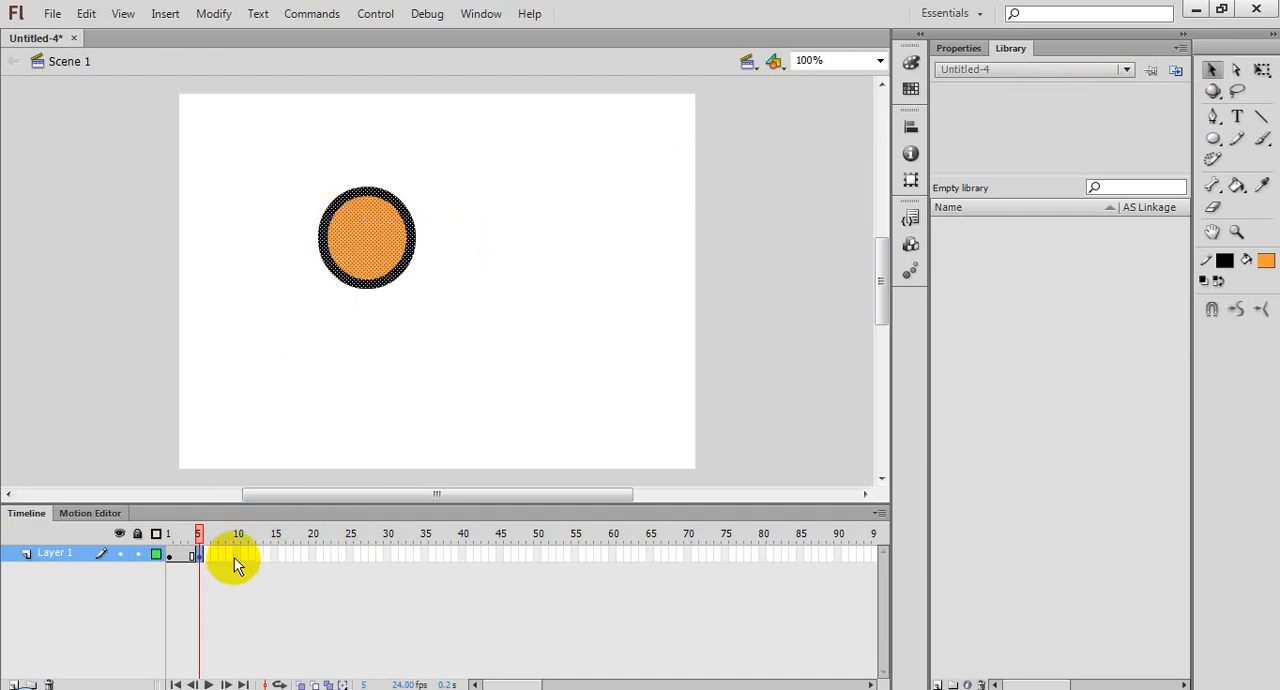
Step: Preview the circle's motion frame by frame from frame 1 to 5, and flip between frames 4 and 5
left_click(170, 552)
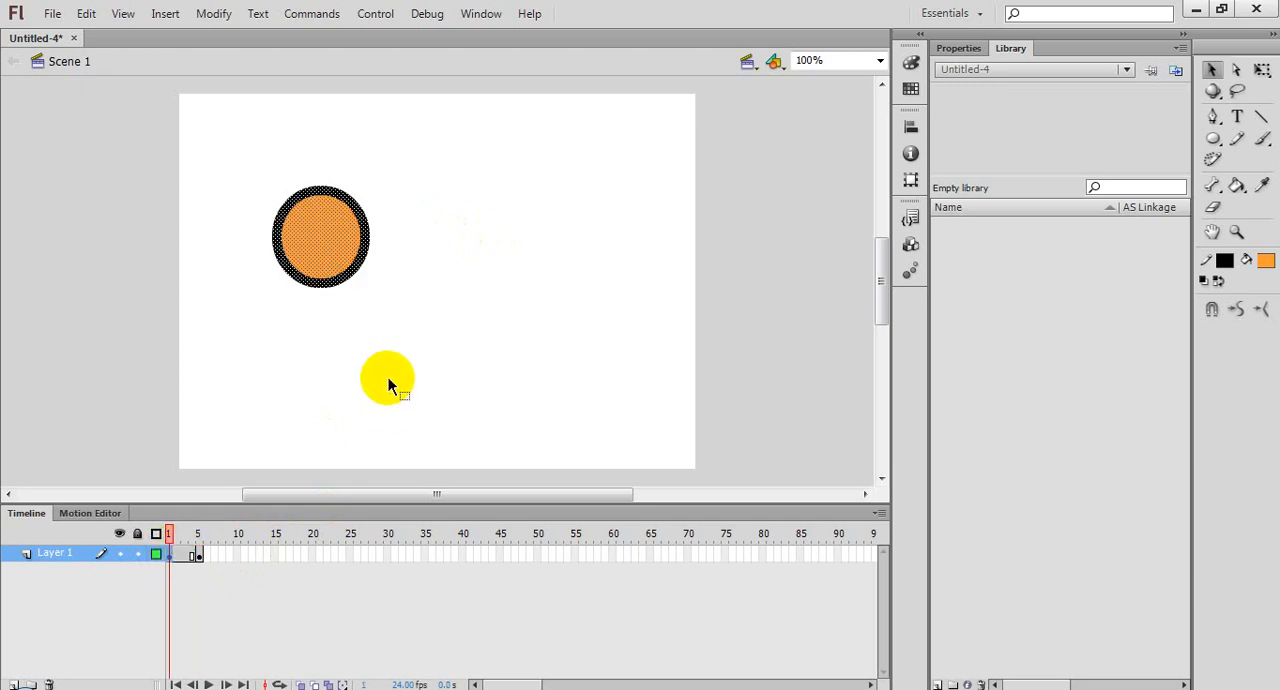
key("period")
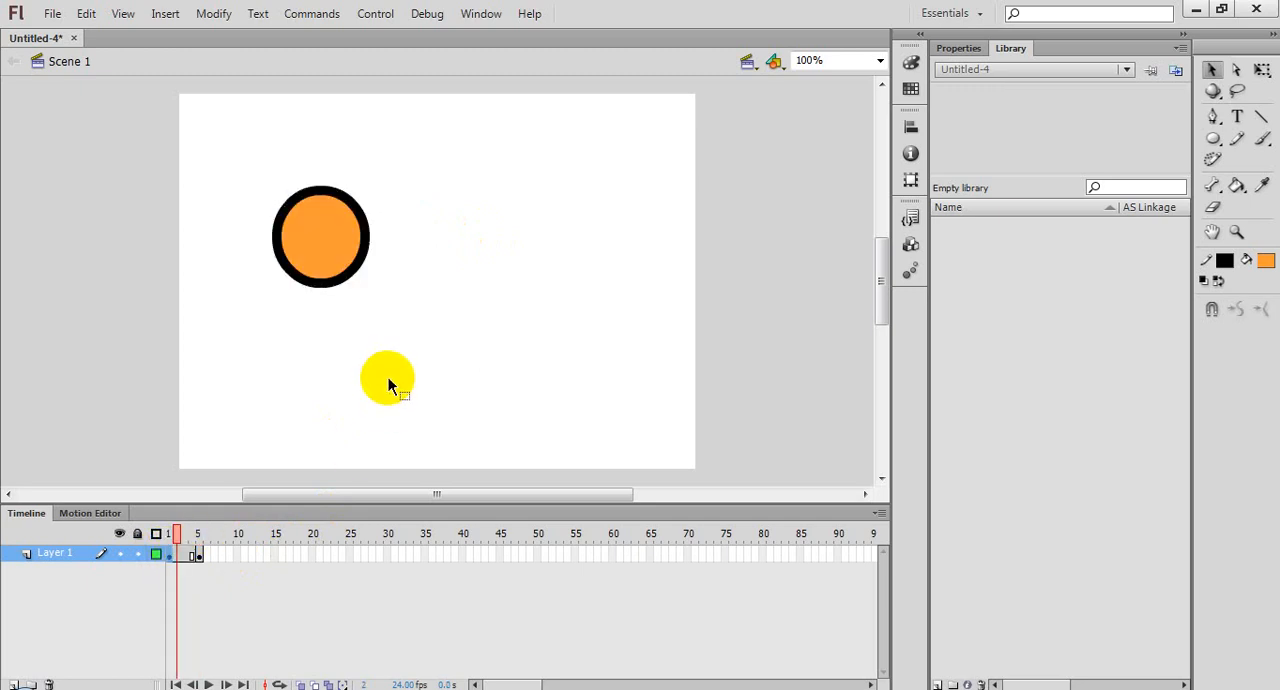
key("period")
key("period")
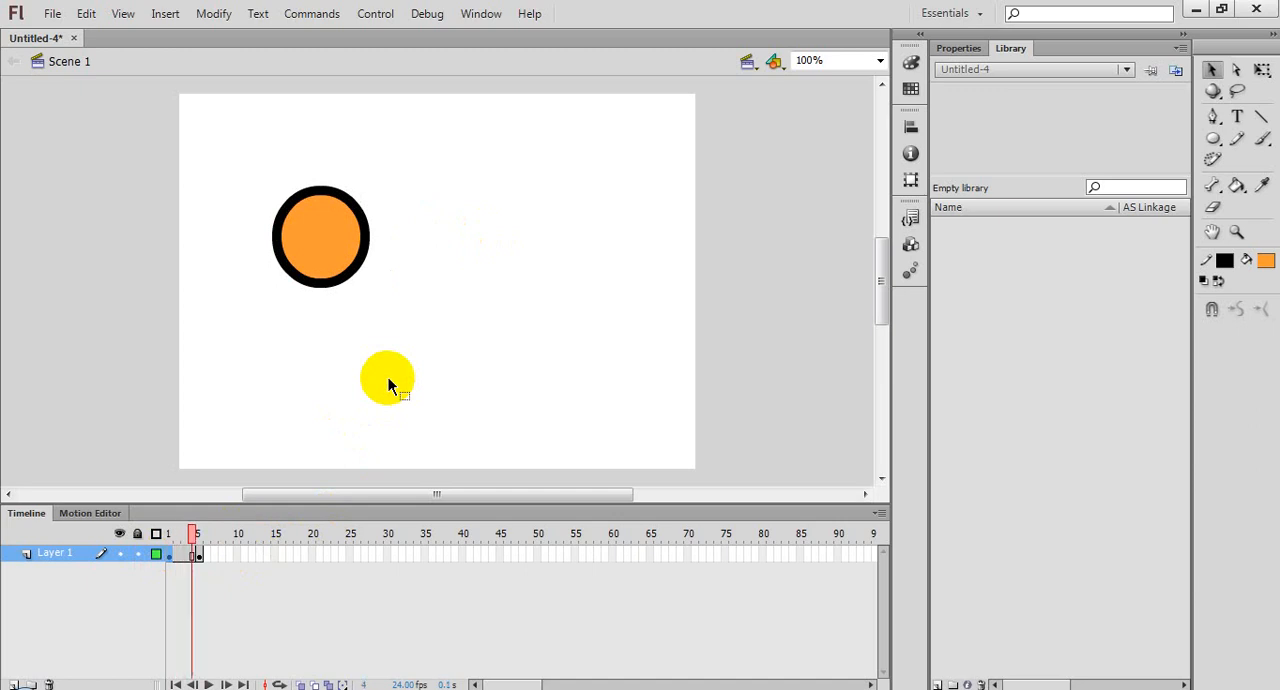
key("period")
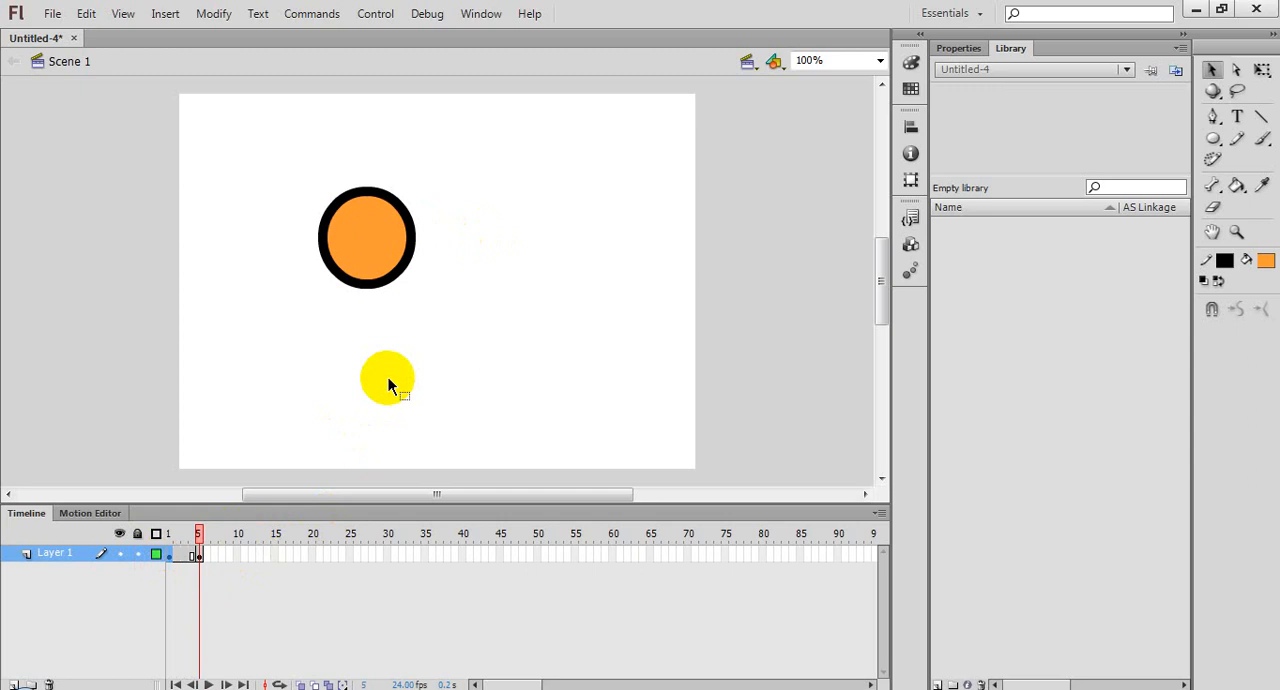
key("comma")
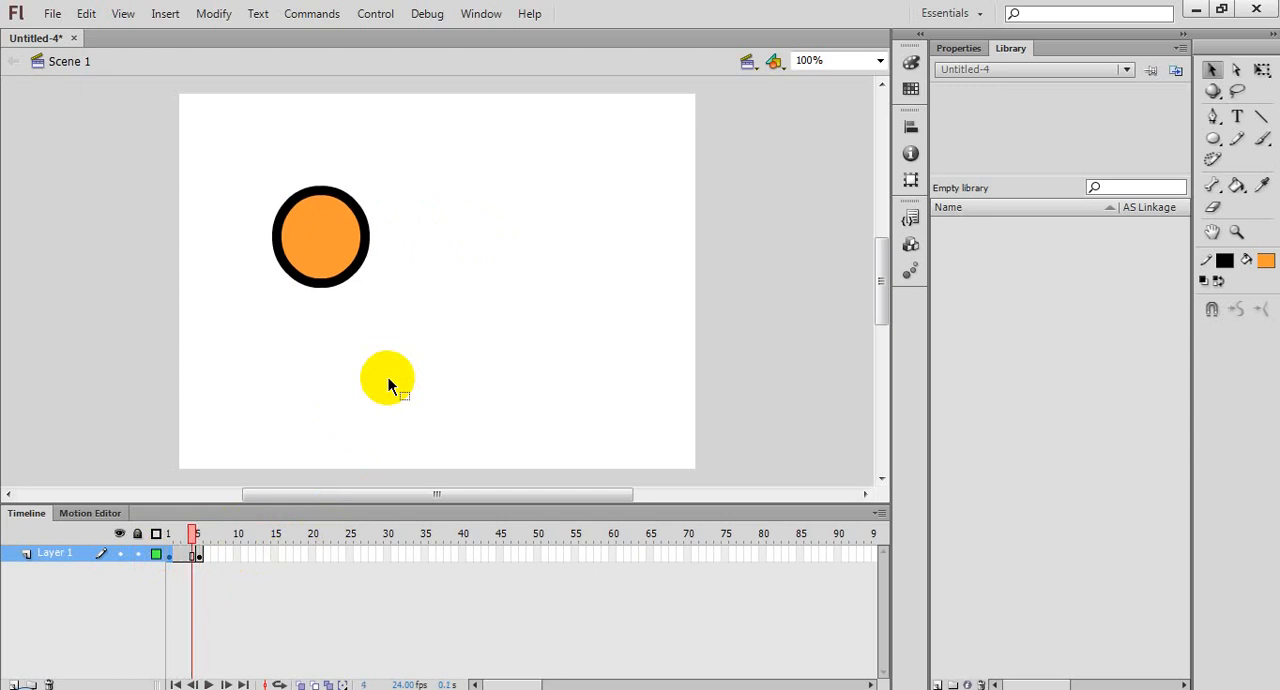
key("period")
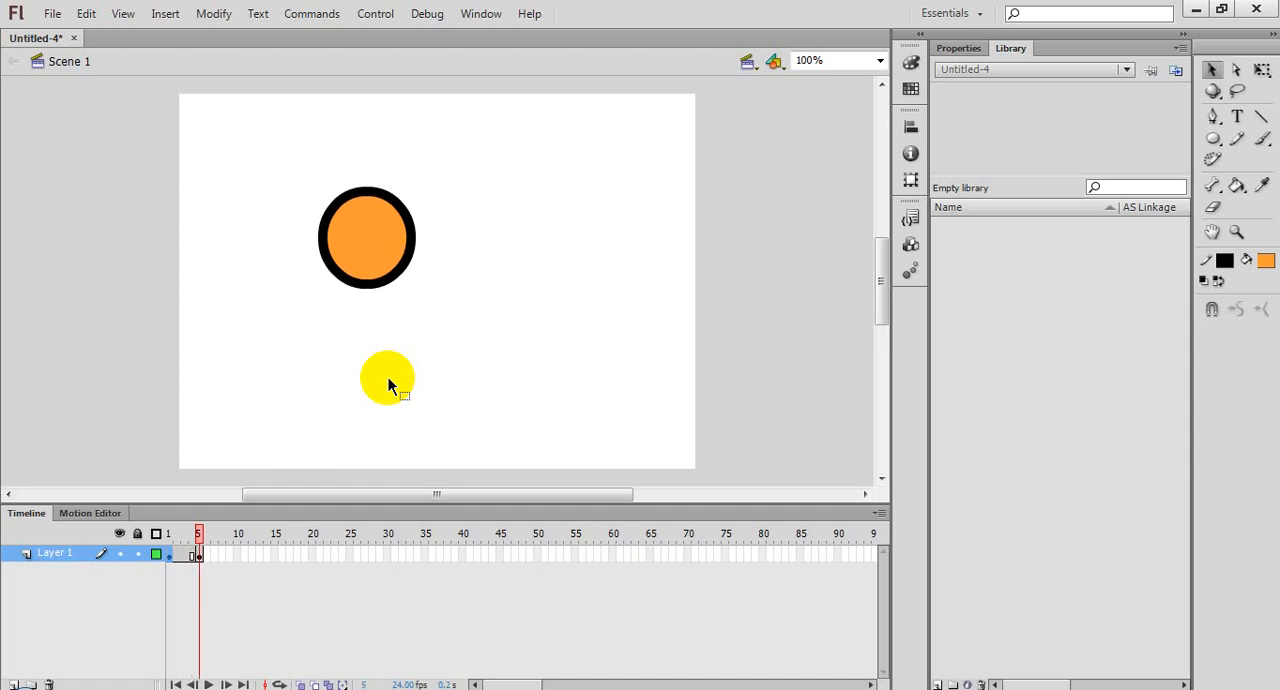
key("comma")
key("period")
key("comma")
key("period")
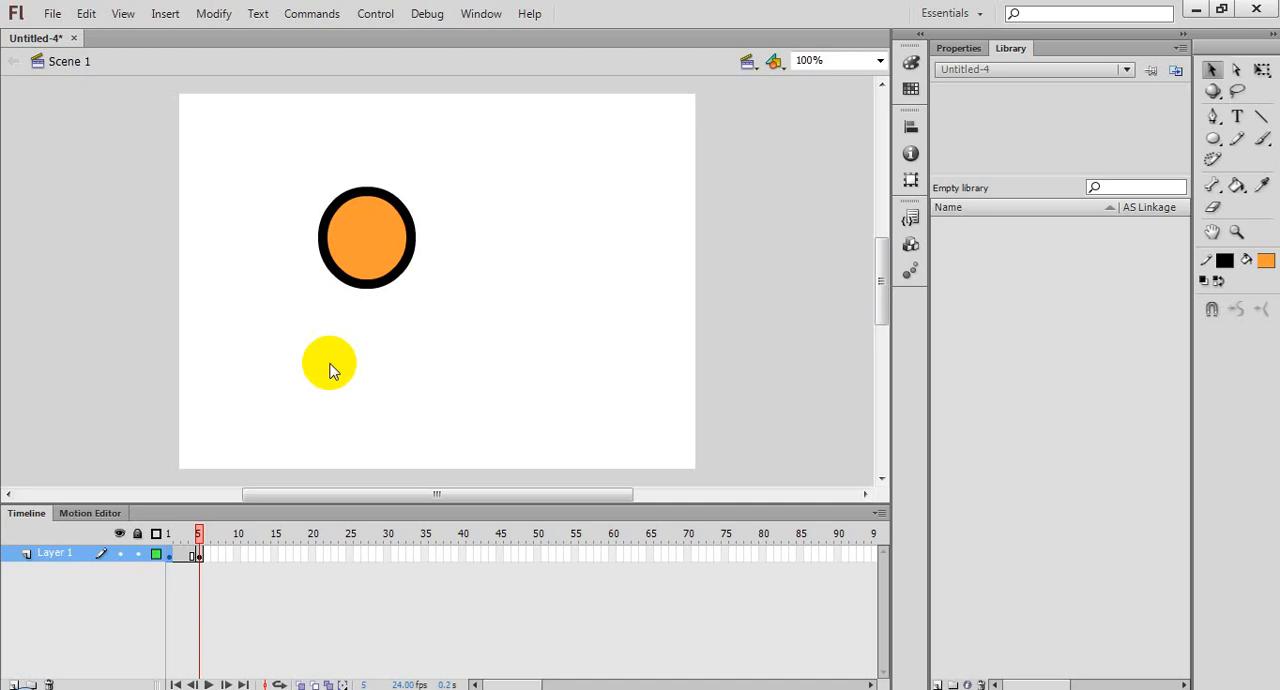
Step: Insert a keyframe at frame 10 and move the whole circle there to the right by a bit more than half its width
right_click(239, 557)
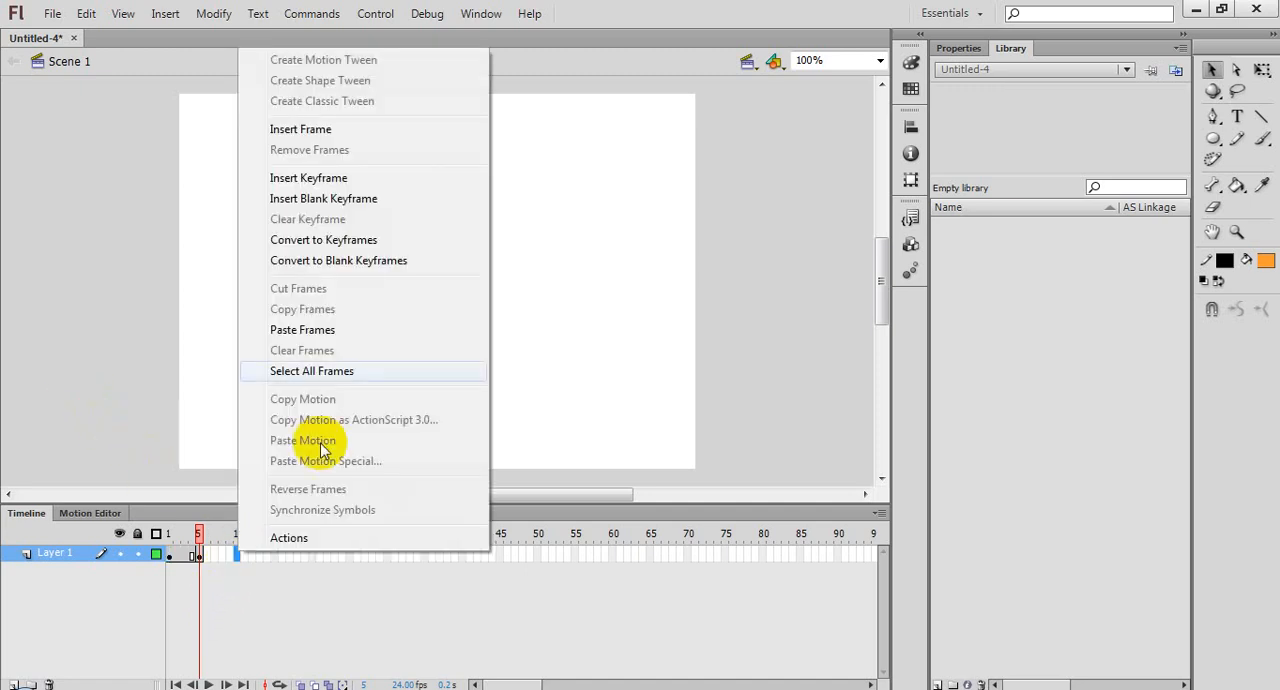
left_click(316, 178)
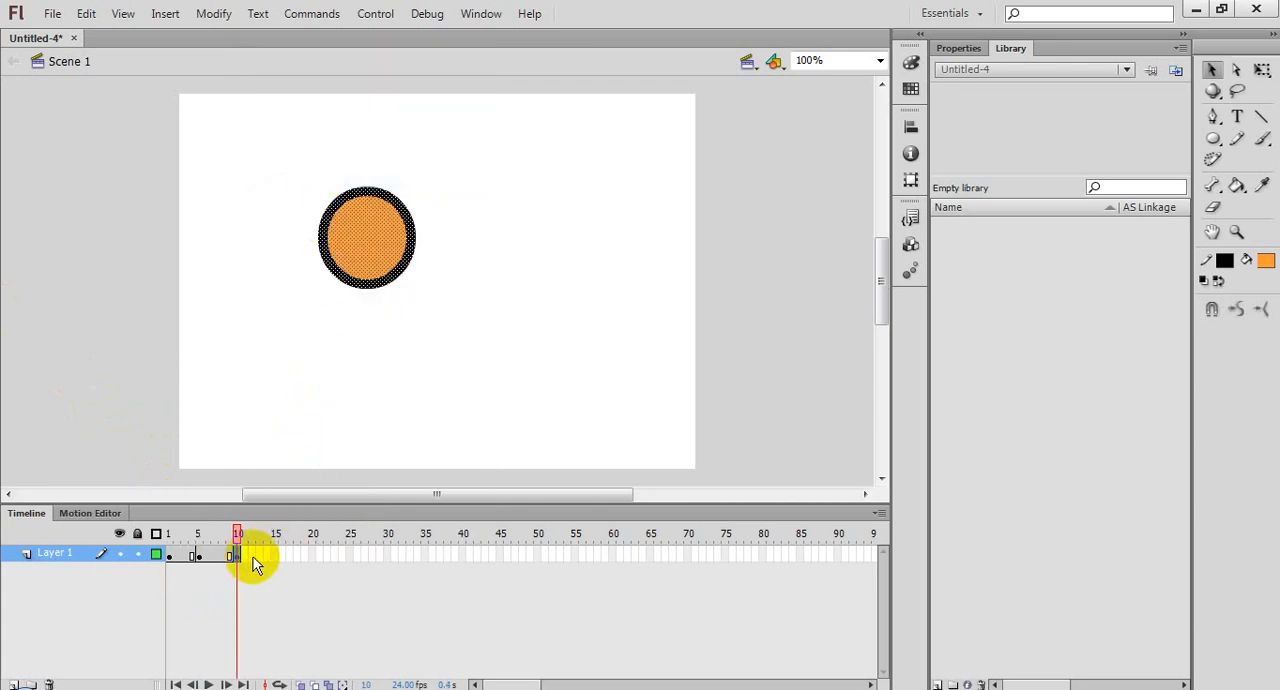
left_click(197, 556)
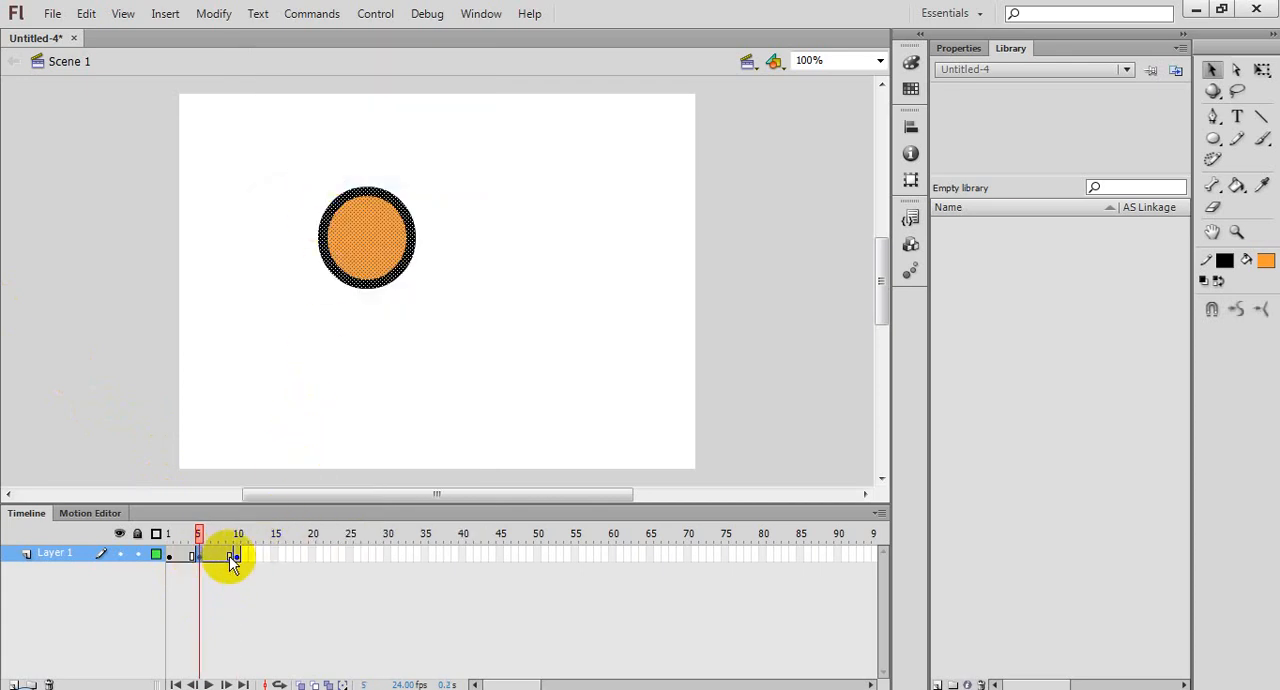
left_click(233, 557)
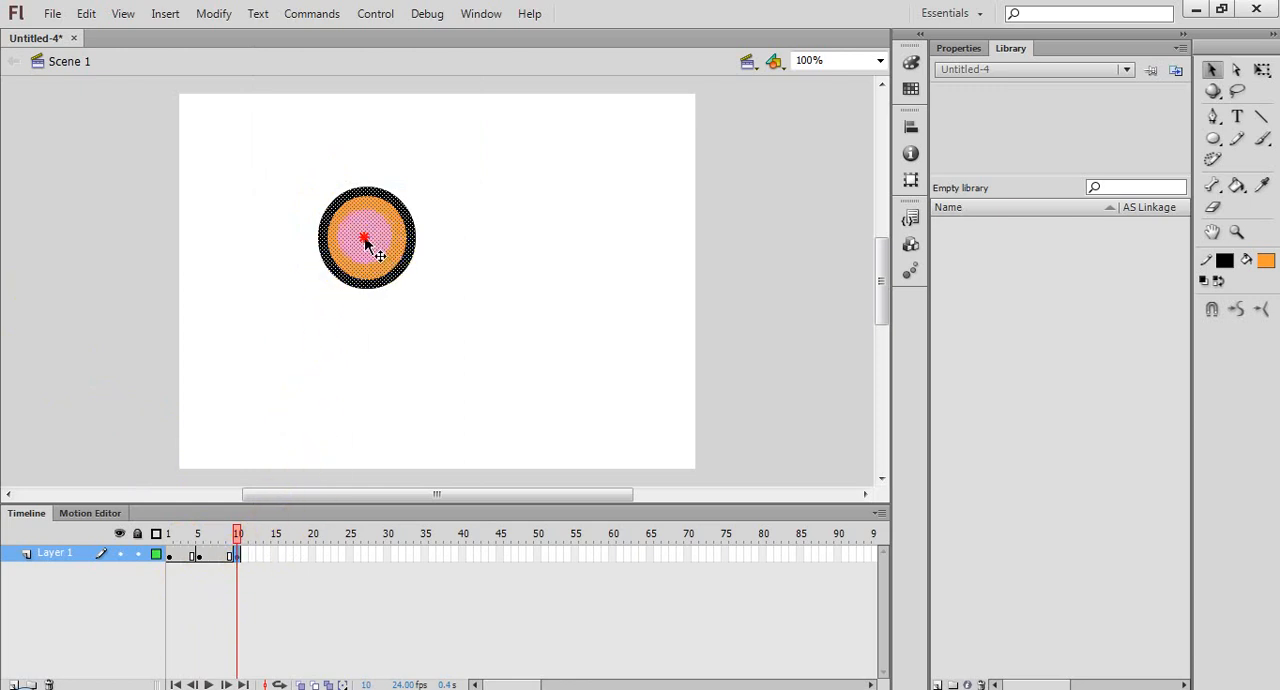
left_click_drag(367, 240, 425, 248)
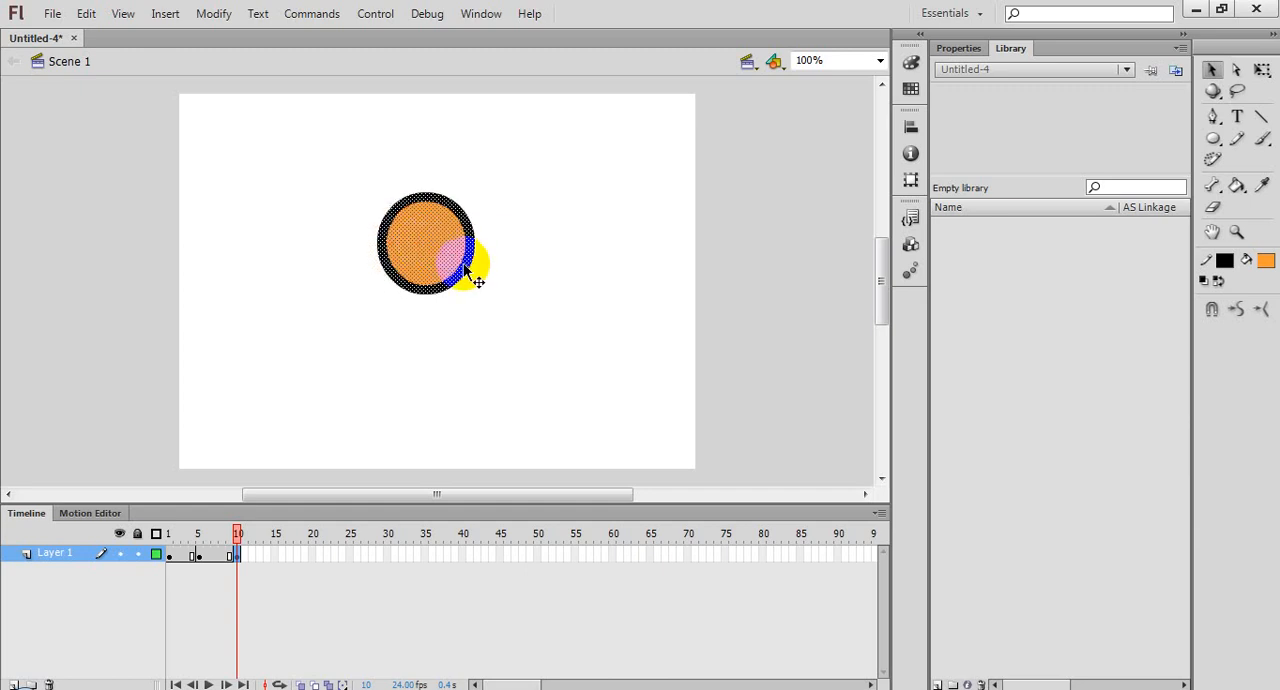
Step: Add a keyframe at frame 15 and shift the circle further right by about 60% of its width
right_click(275, 556)
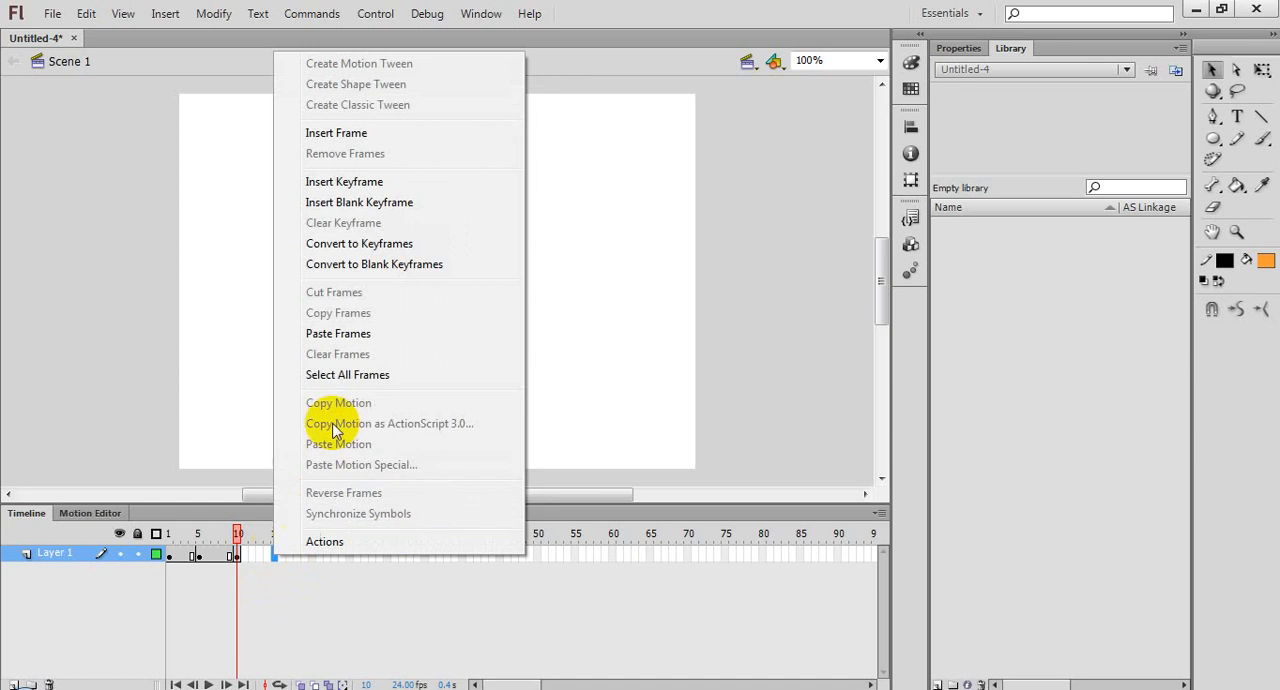
left_click(346, 185)
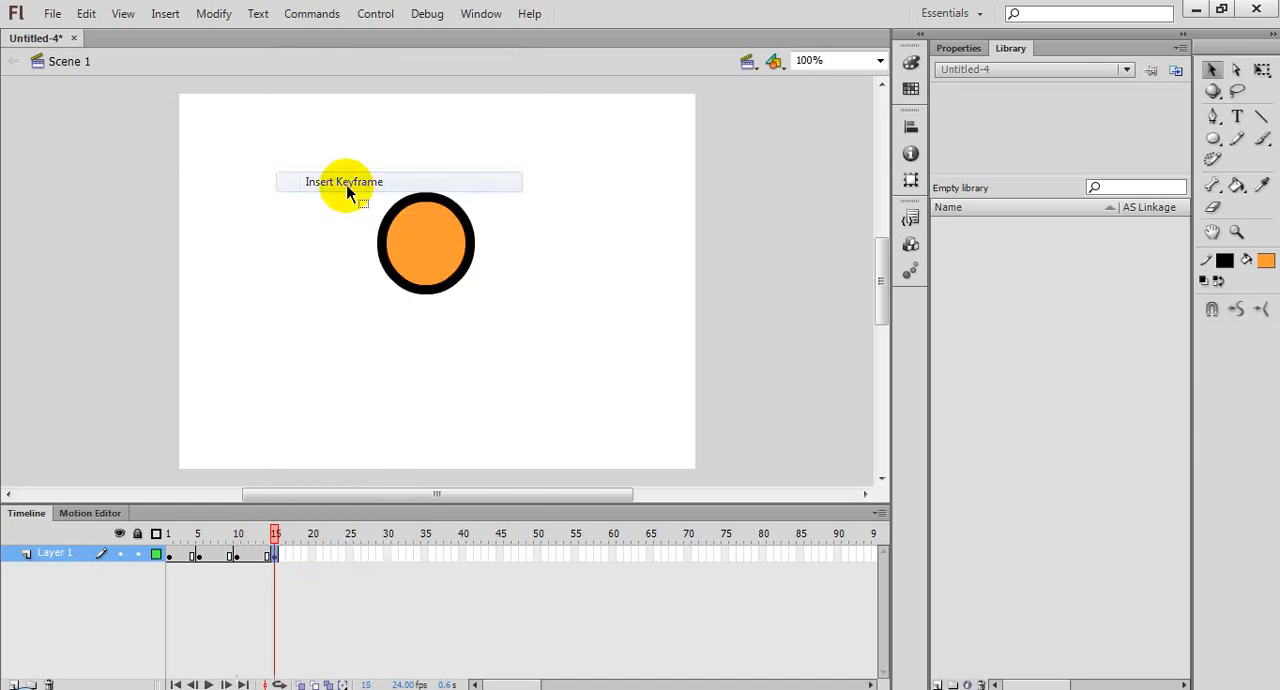
left_click_drag(436, 251, 486, 248)
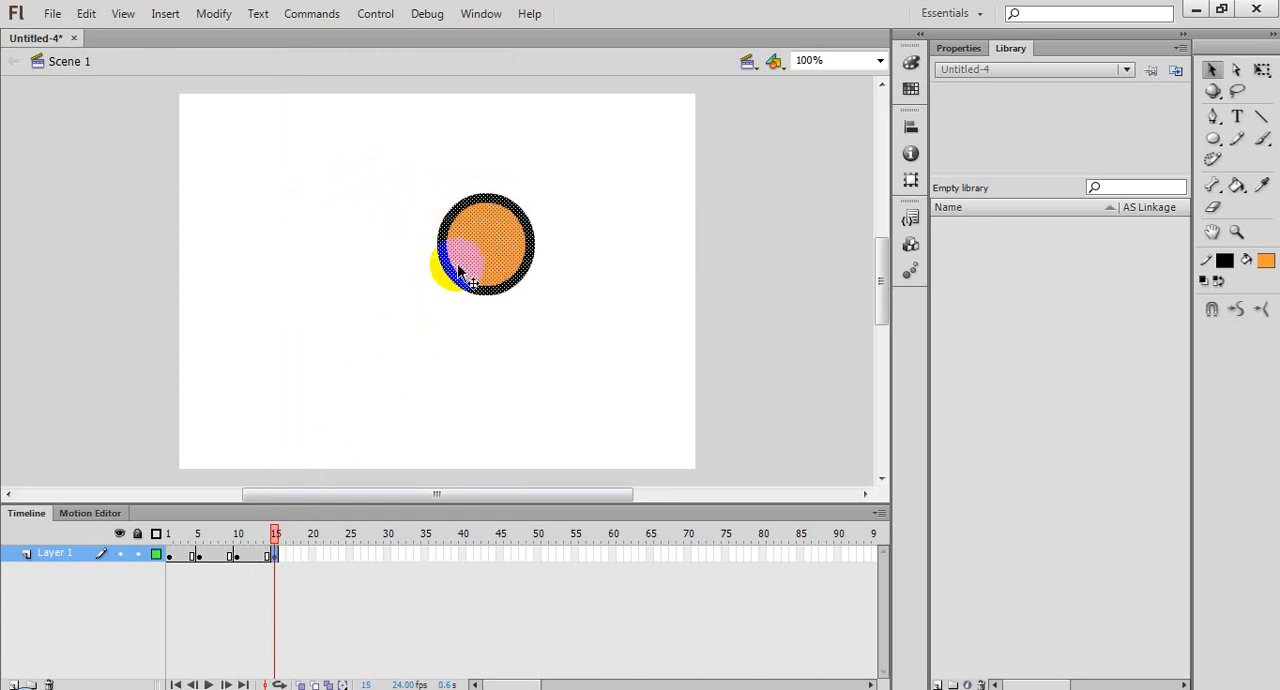
Step: Insert a keyframe at frame 20 and move the circle, fill and outline, about three quarters of its width to the right
right_click(315, 554)
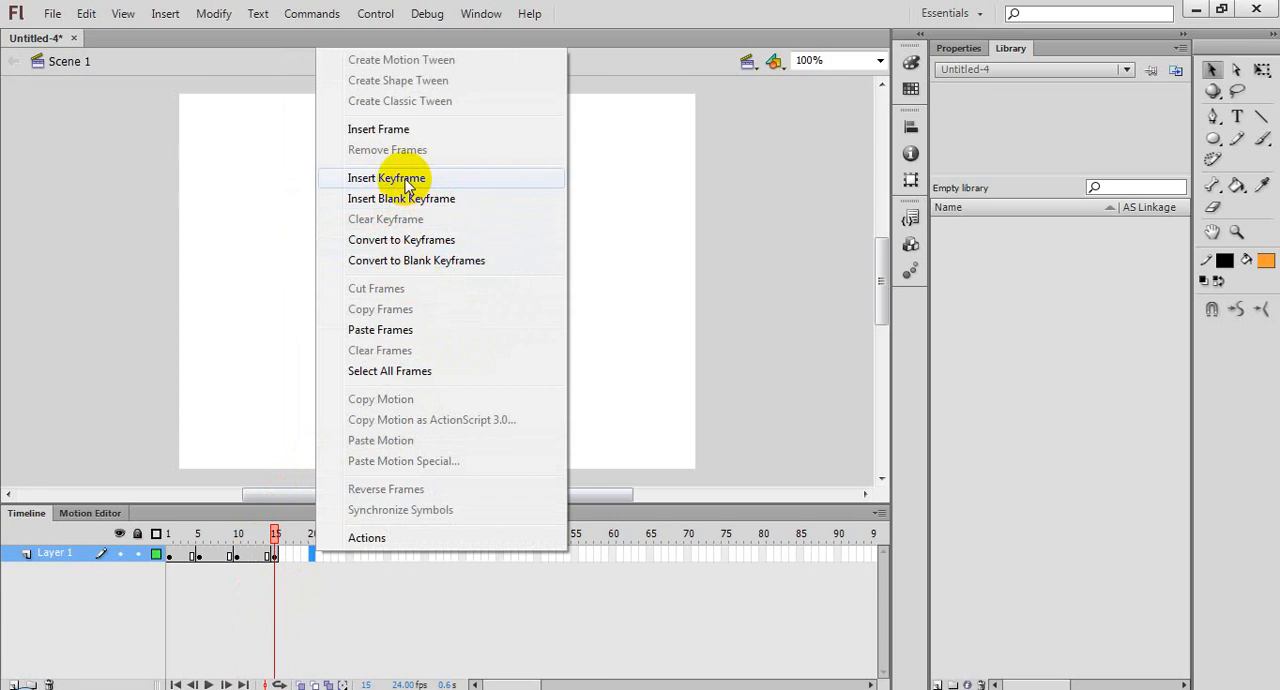
left_click(407, 180)
double_click(493, 245)
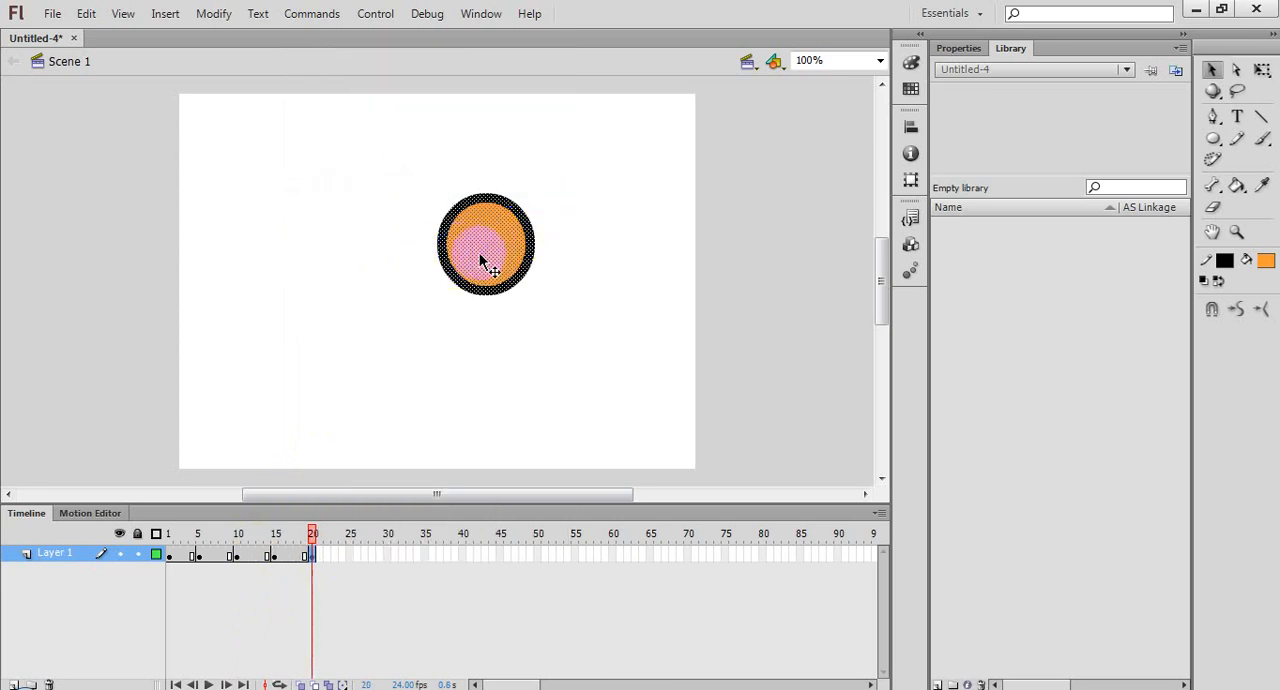
left_click_drag(504, 252, 571, 262)
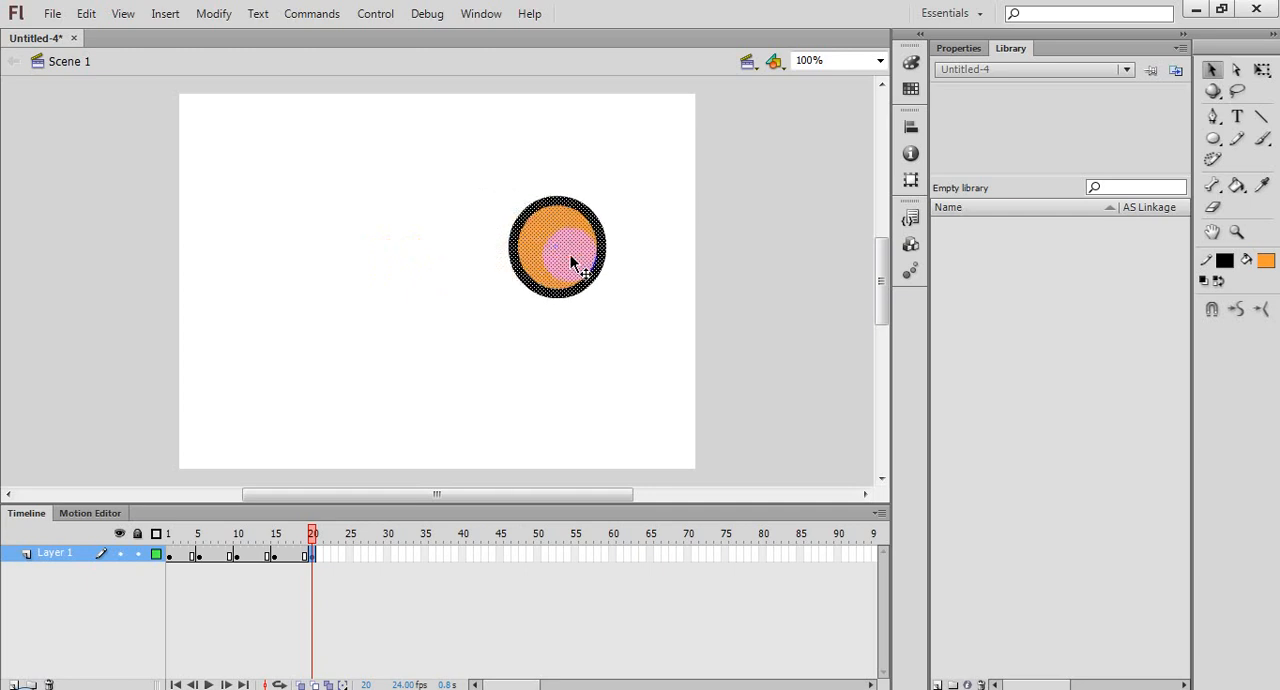
Step: Create a keyframe at frame 25 and move the circle right by over half its width, near the stage's right edge
right_click(351, 556)
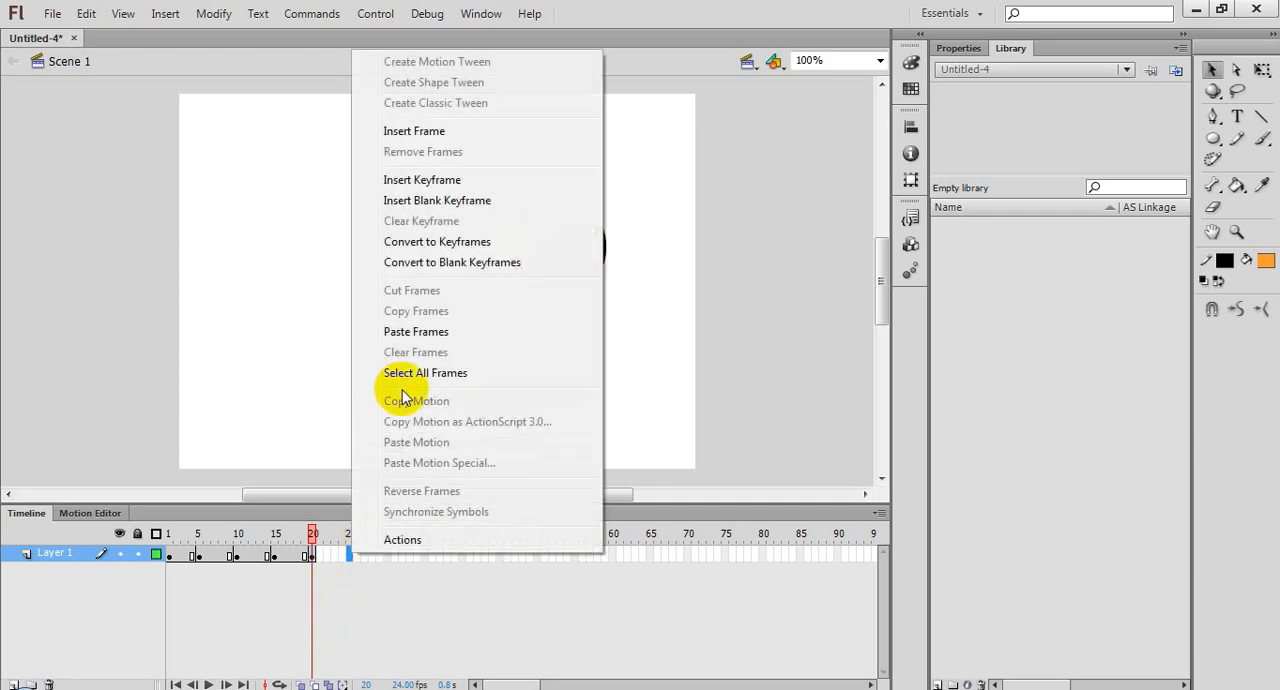
left_click(416, 182)
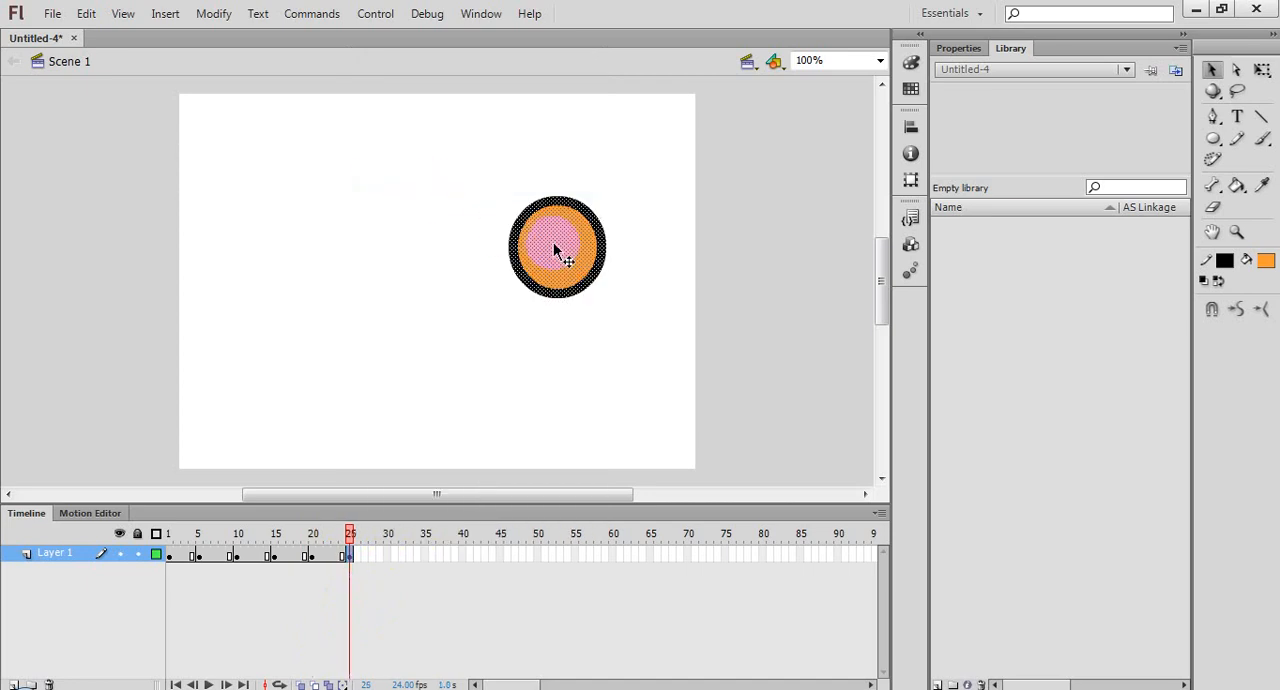
left_click_drag(540, 244, 610, 251)
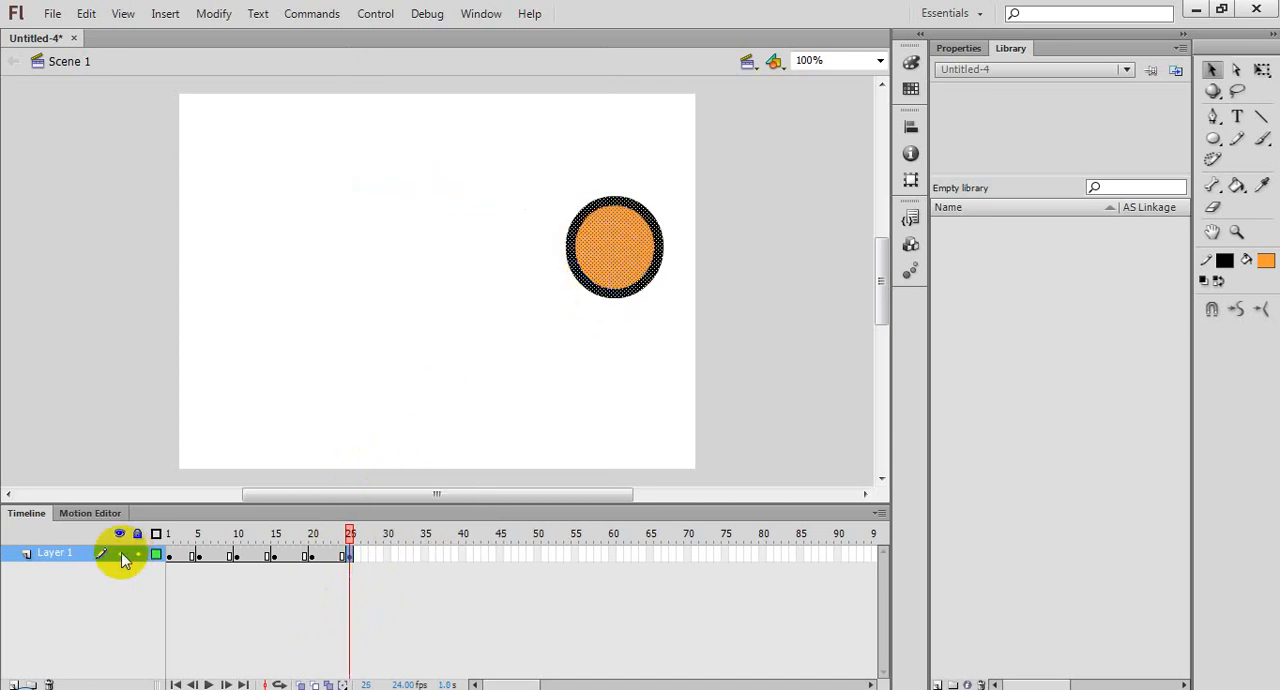
Step: Step through the animation one frame at a time from frame 1 to frame 25 to check the circle's motion
left_click(168, 556)
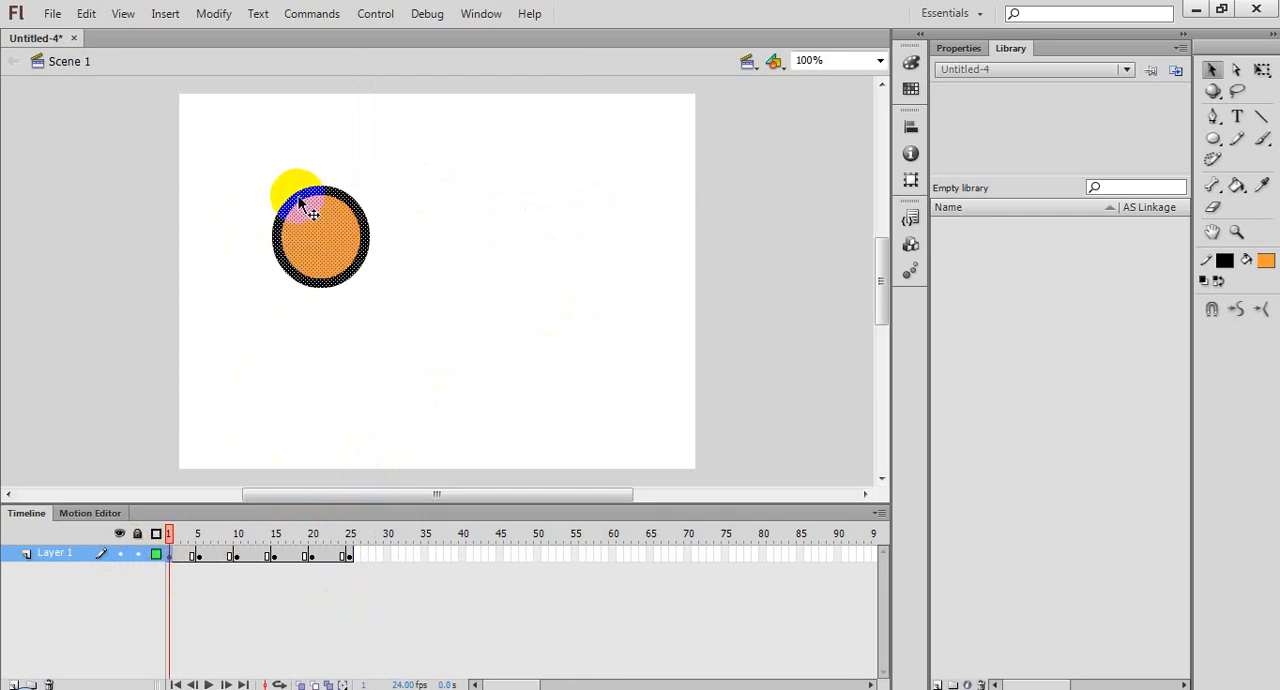
left_click_drag(299, 203, 351, 224)
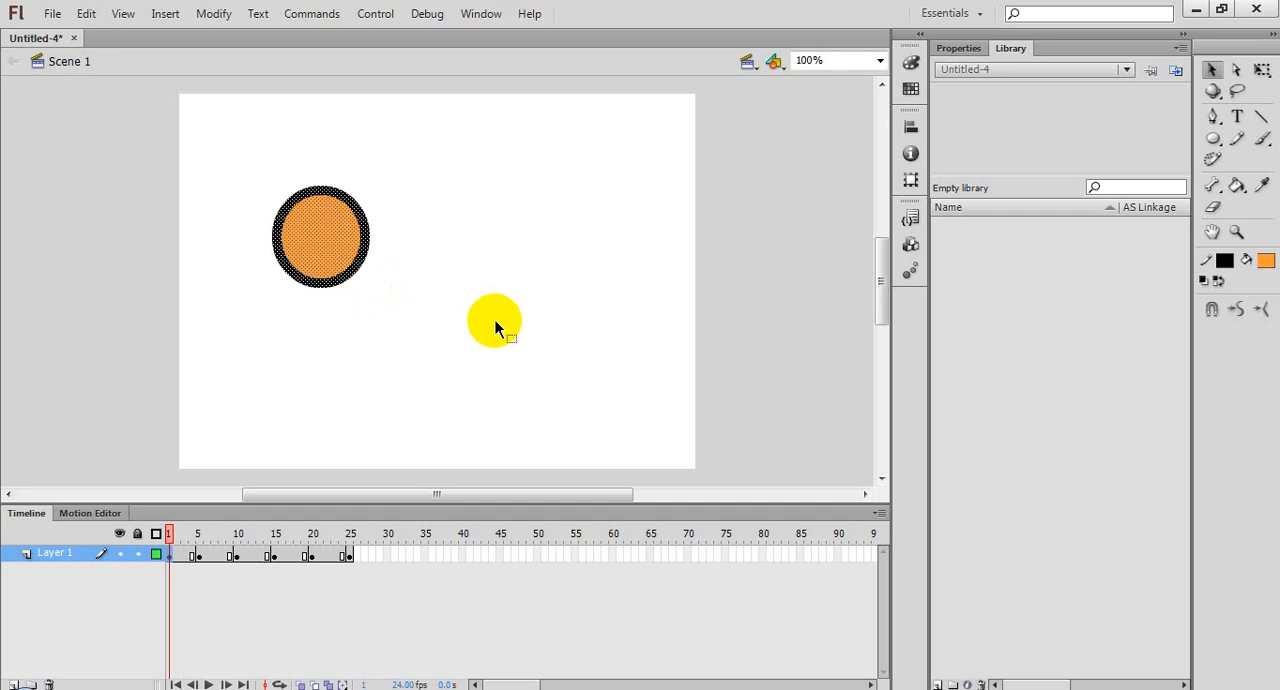
key("period")
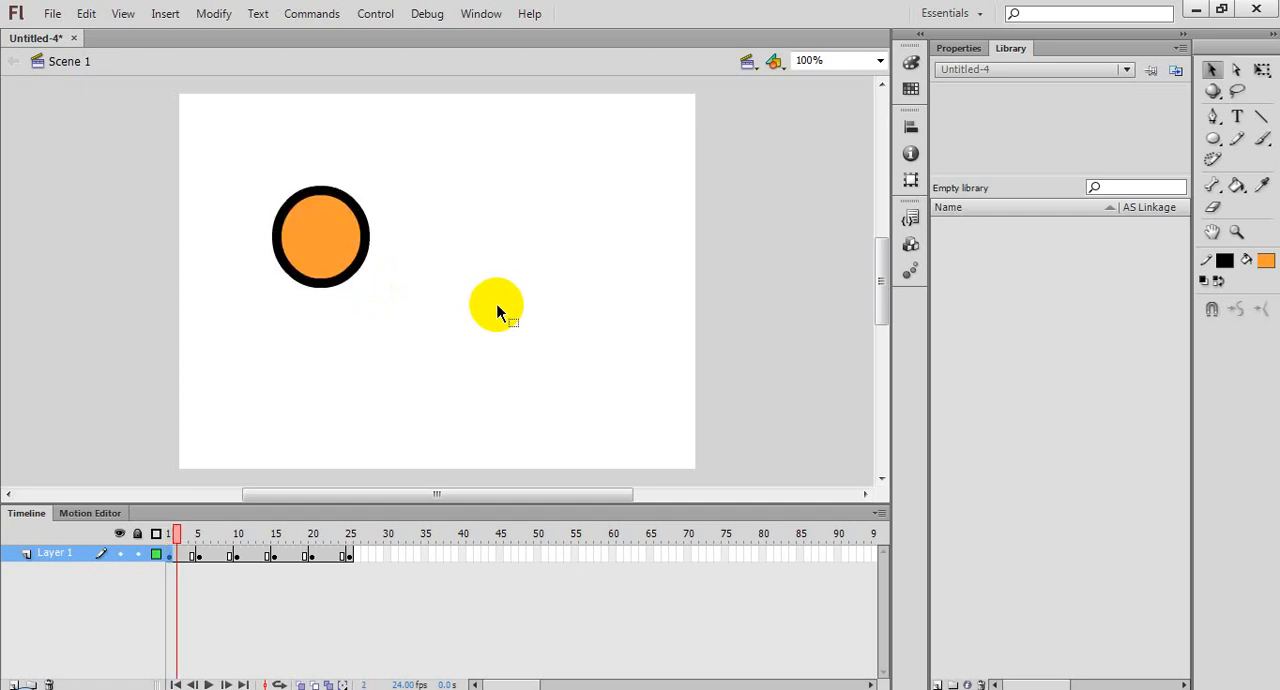
key("period")
key("period")
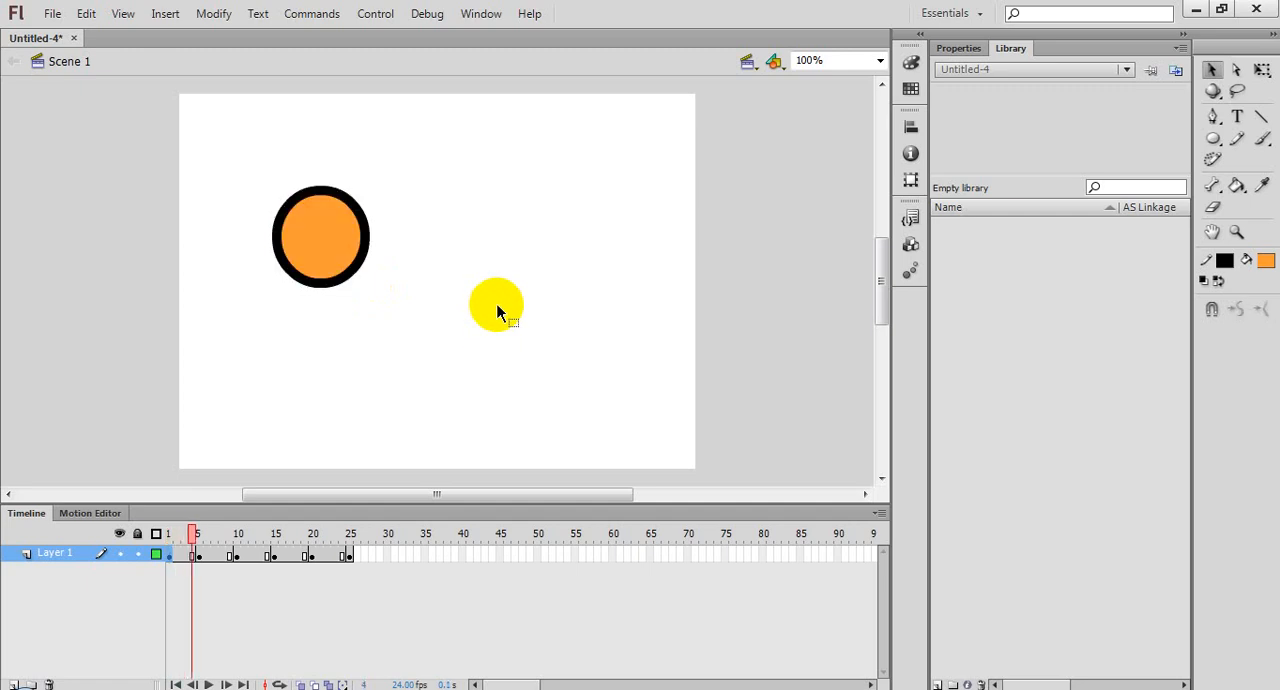
key("period")
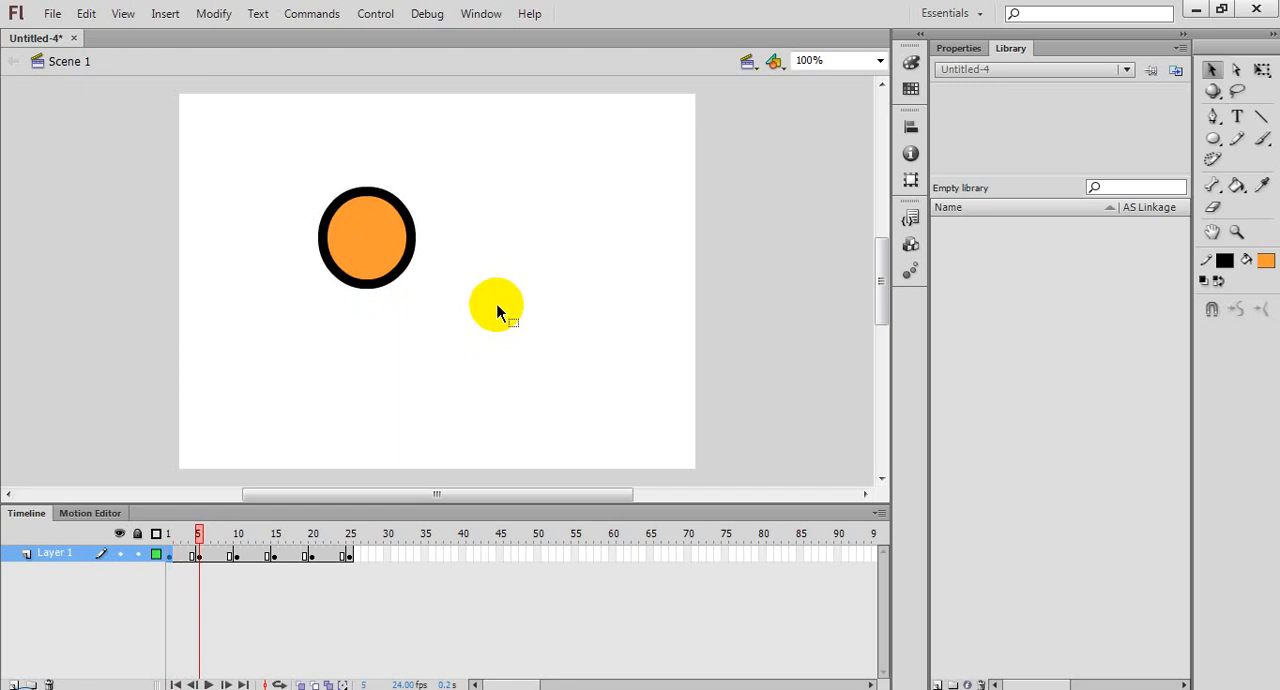
key("period")
key("comma")
key("period")
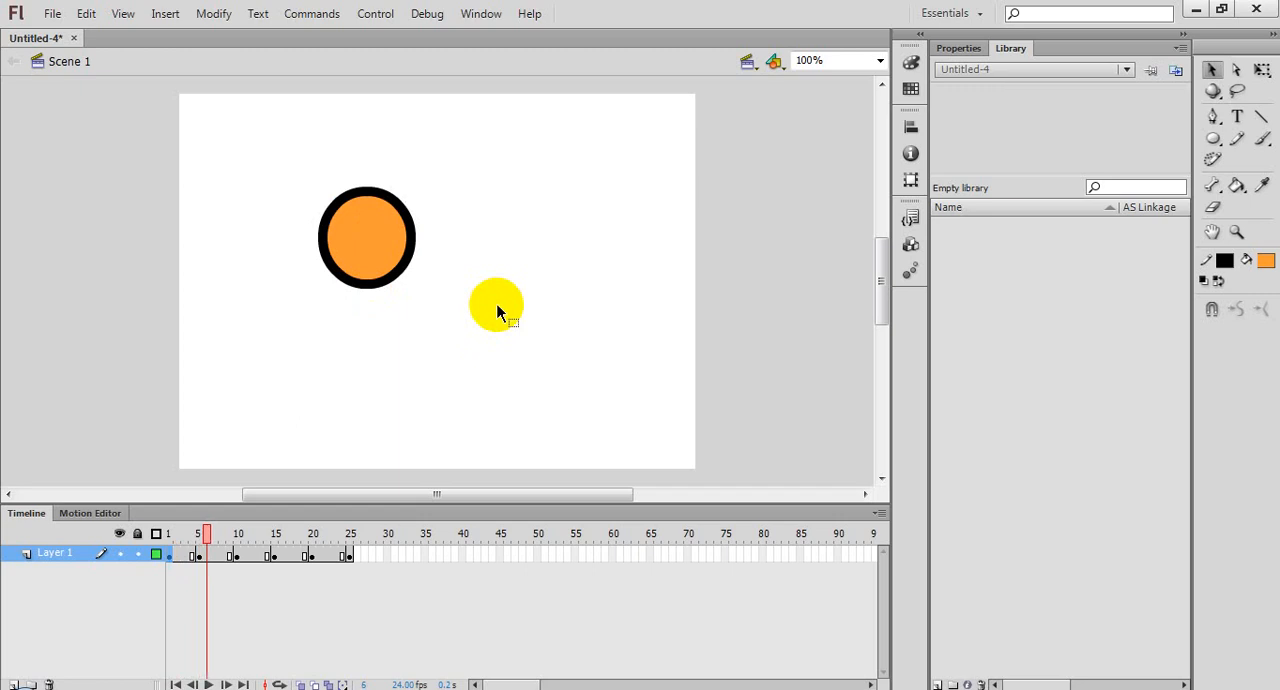
key("period")
key("period")
key("period")
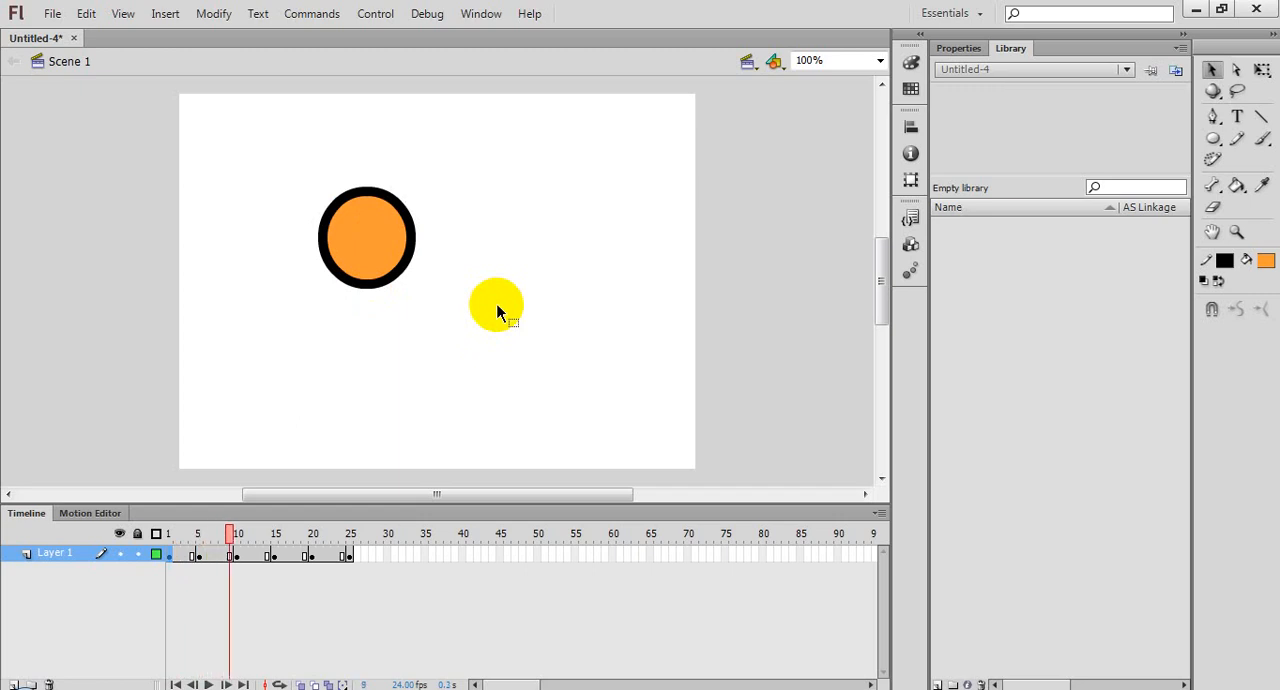
key("period")
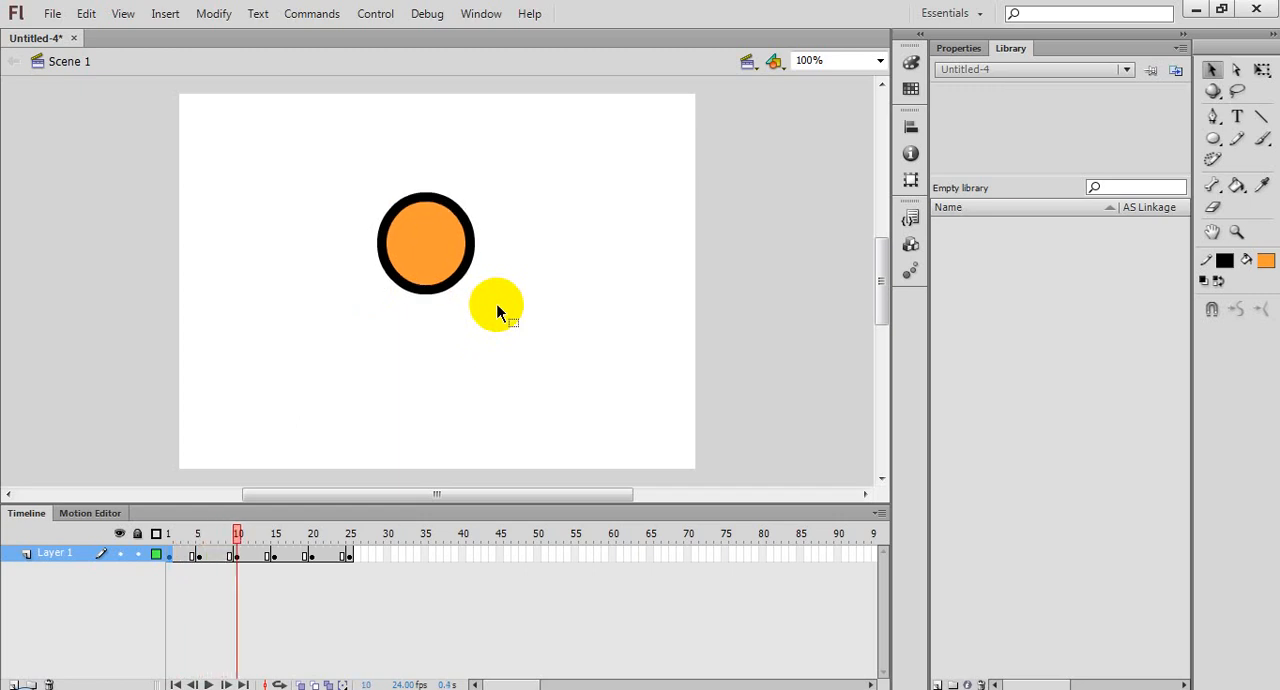
key("period")
key("period")
key("period")
key("period")
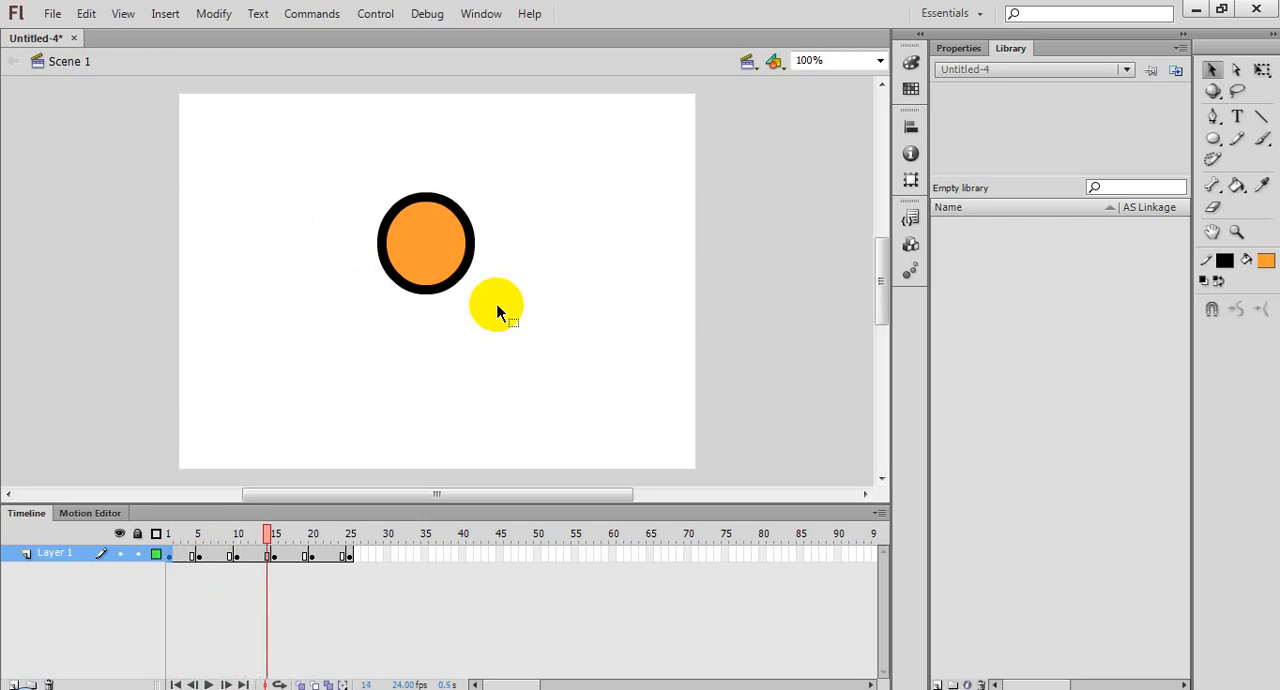
key("period")
key("period")
key("period")
key("period")
key("period")
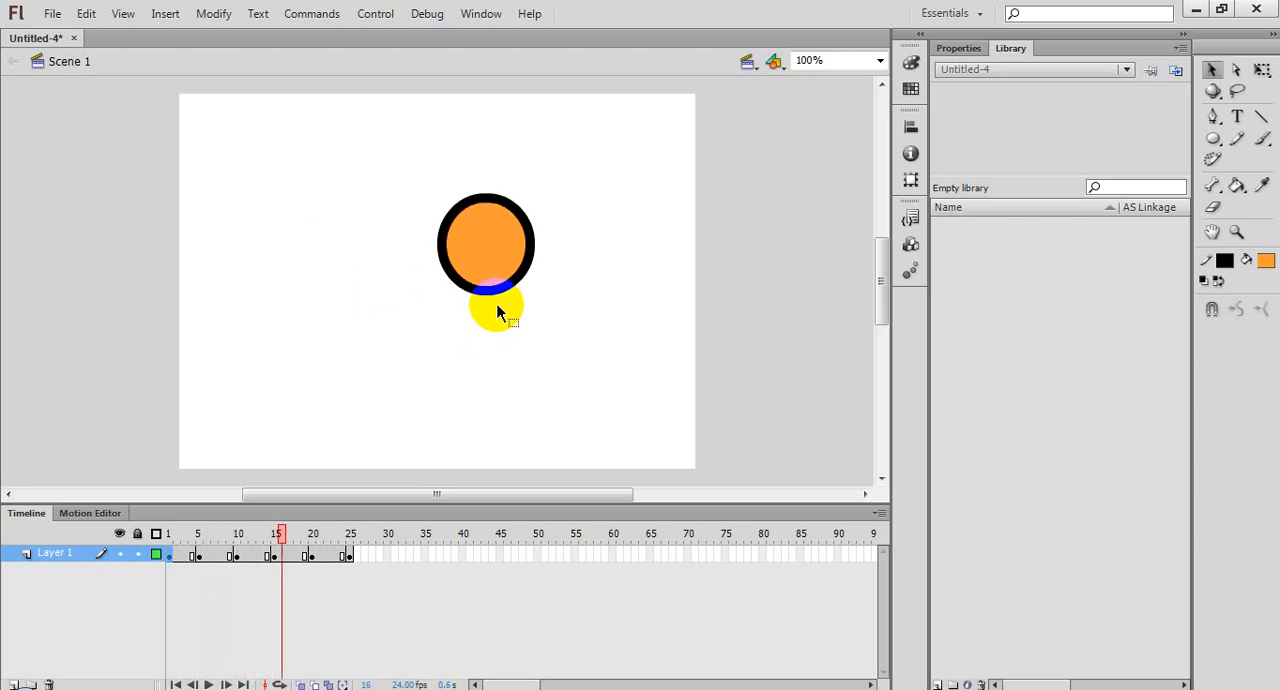
key("period")
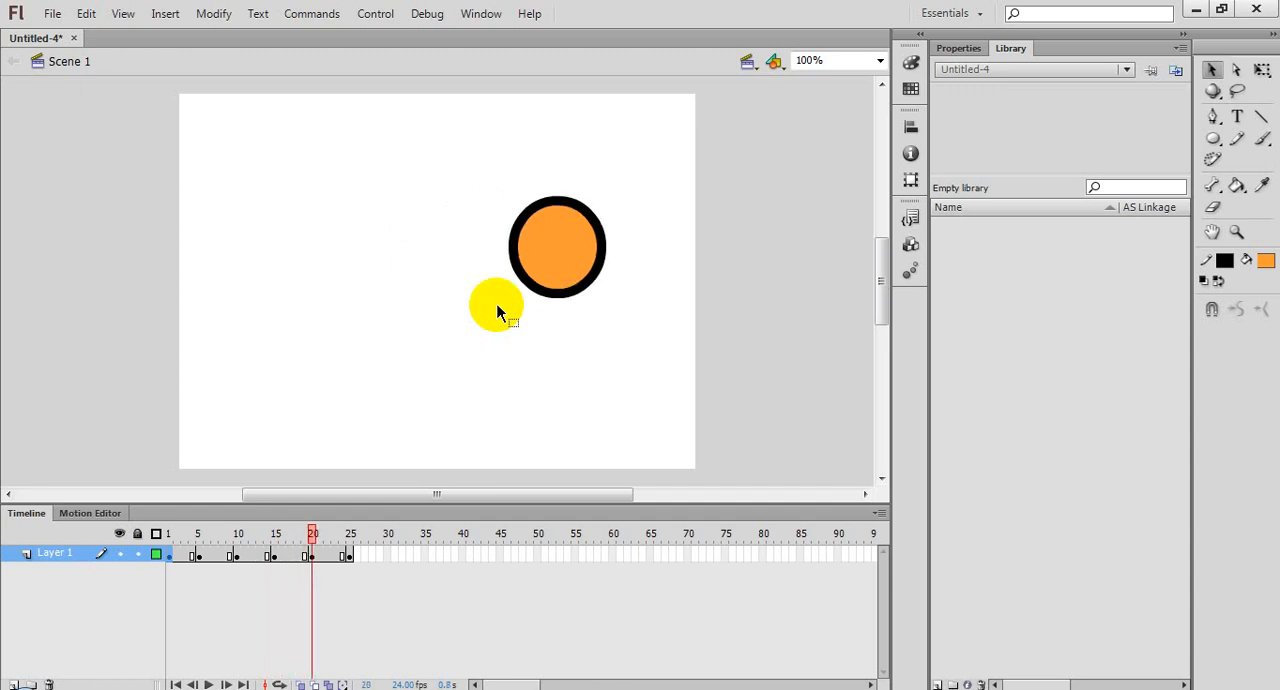
key("period")
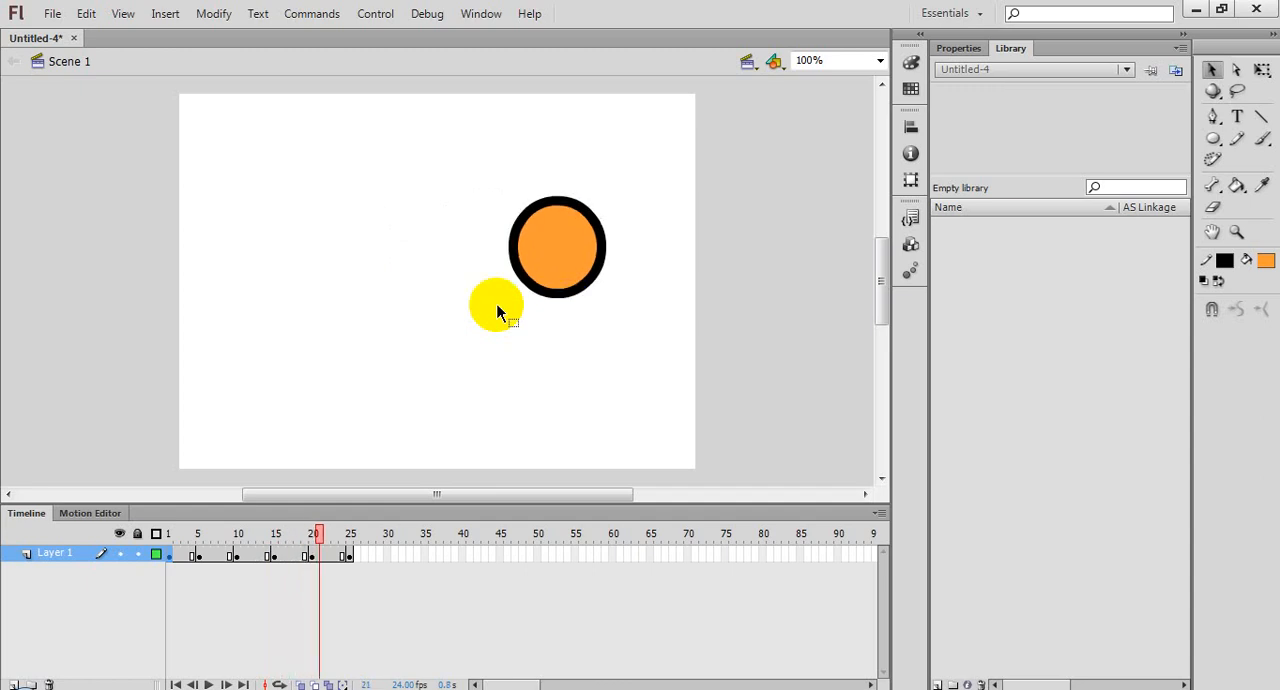
key("period")
key("period")
key("period")
key("period")
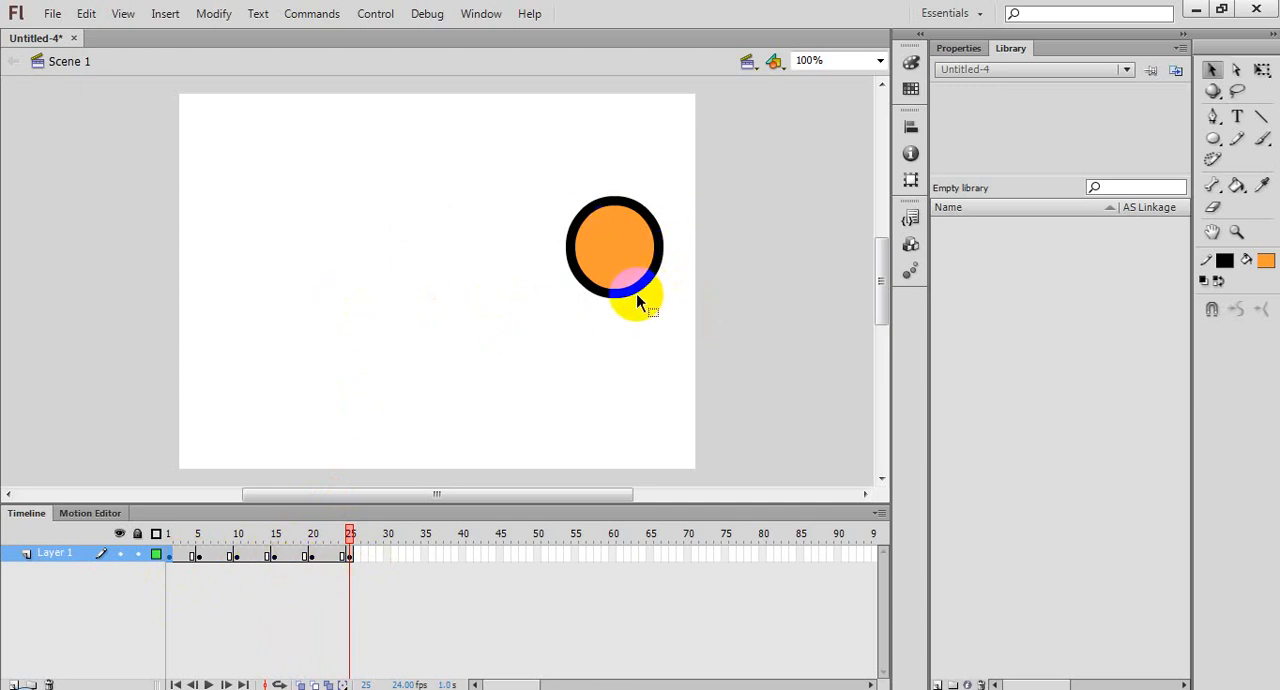
Step: Return to frame 1 and play the whole animation on the stage
left_click(169, 555)
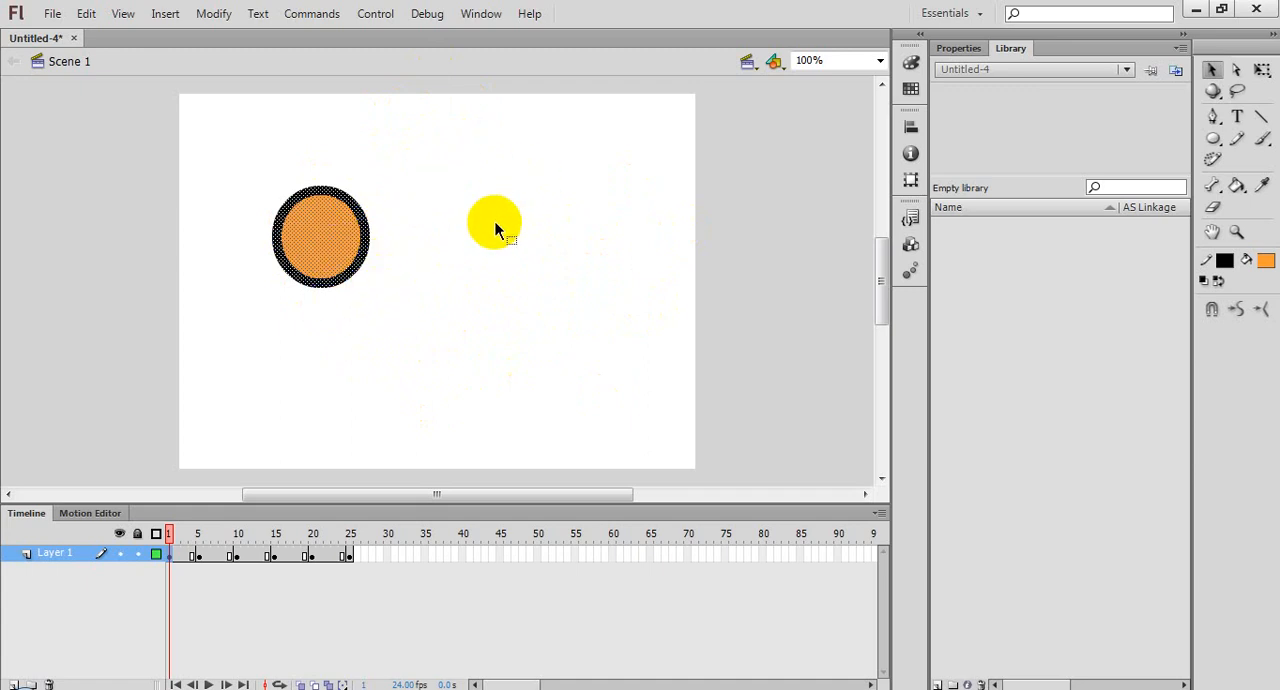
left_click(389, 18)
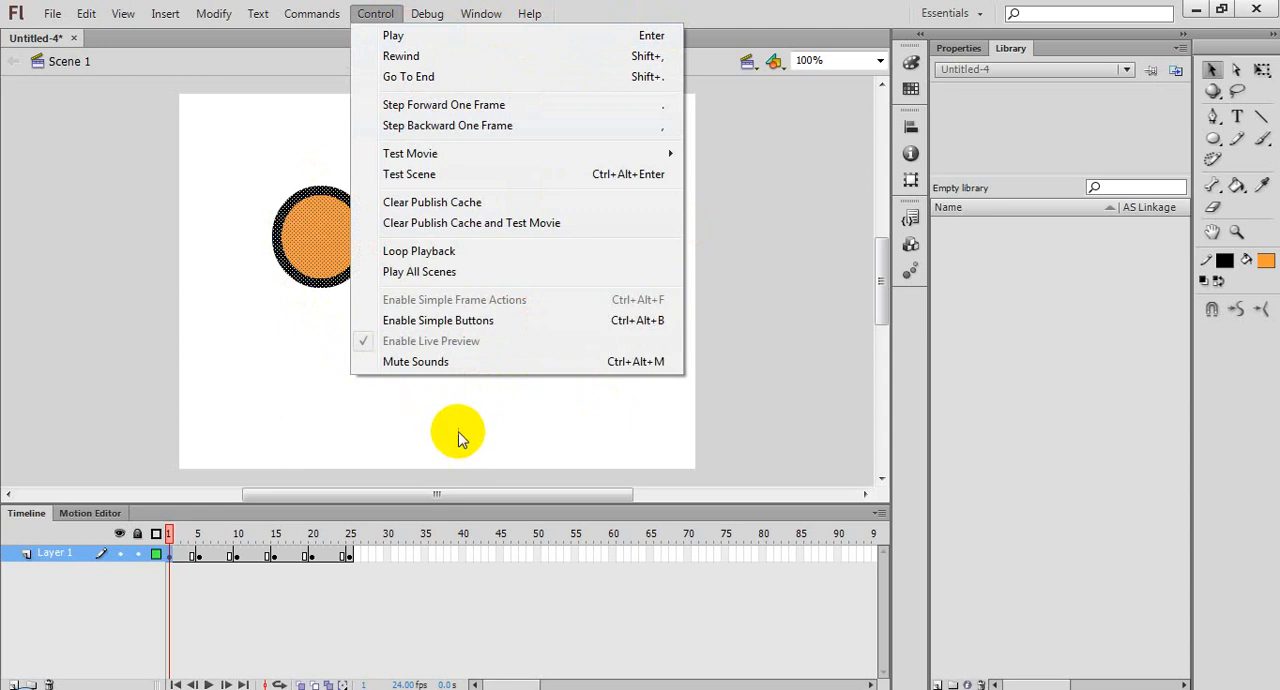
left_click(381, 10)
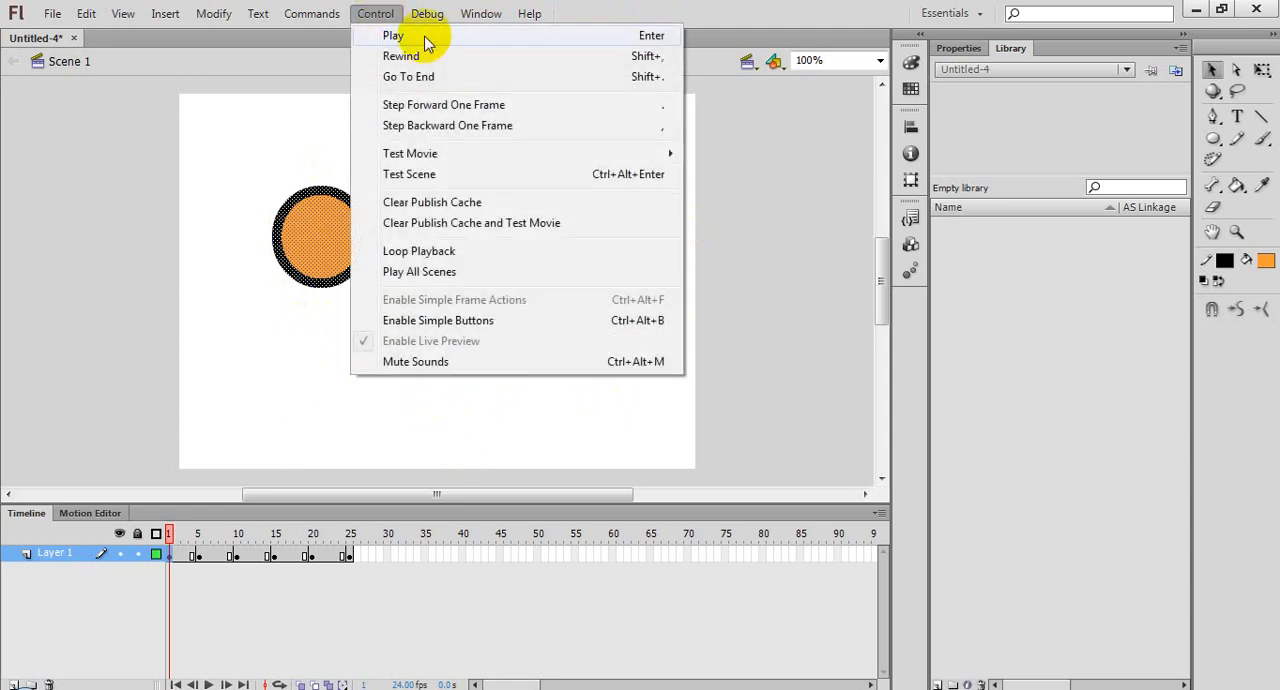
left_click(426, 44)
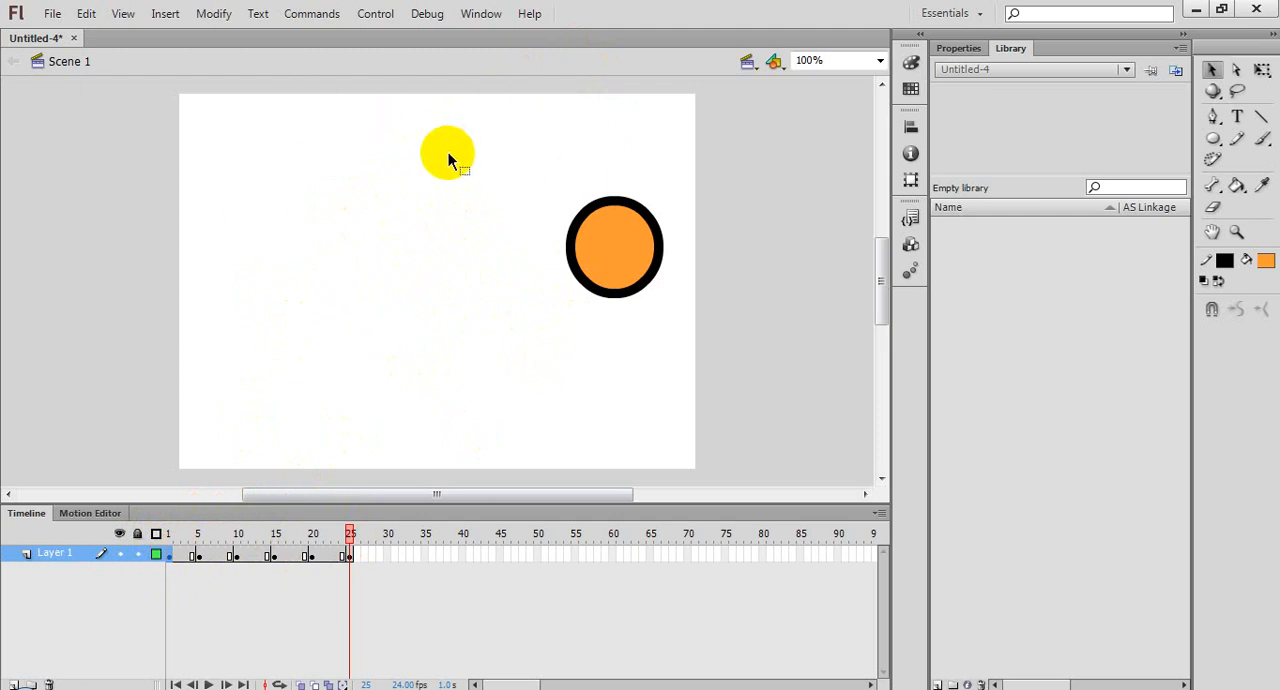
Step: Examine the circle's position in the keyframes at frames 1, 5 and 10
left_click(169, 555)
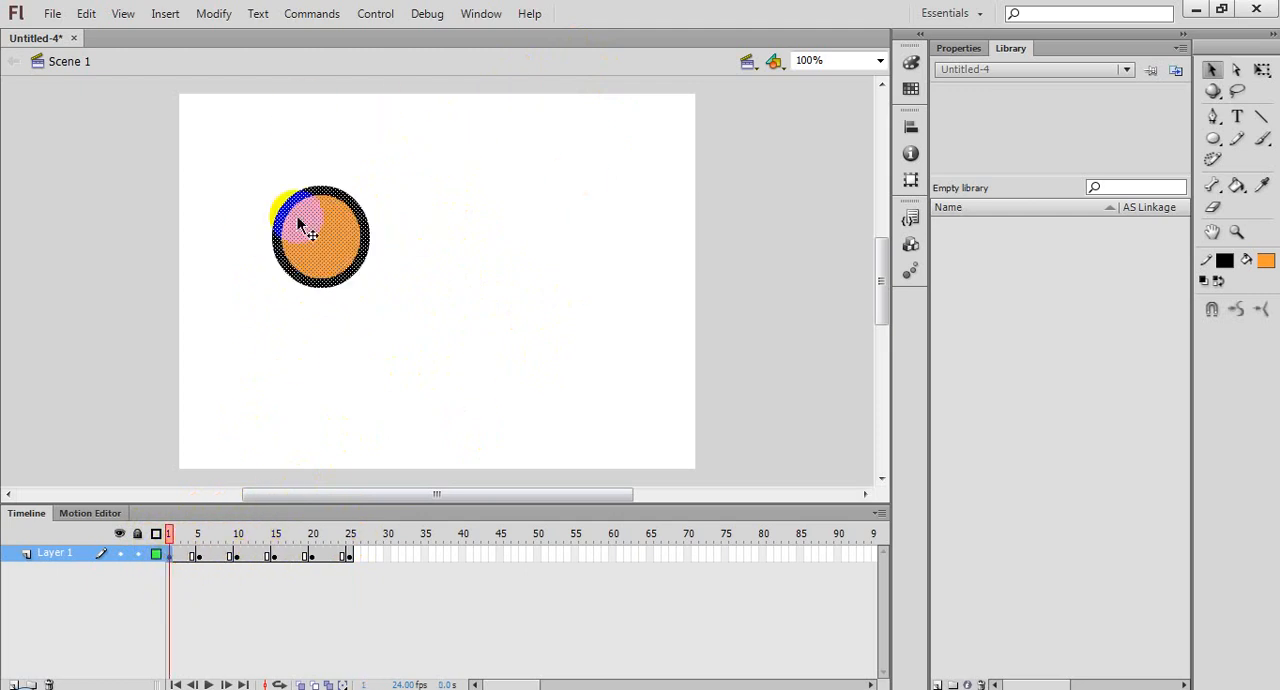
left_click(203, 557)
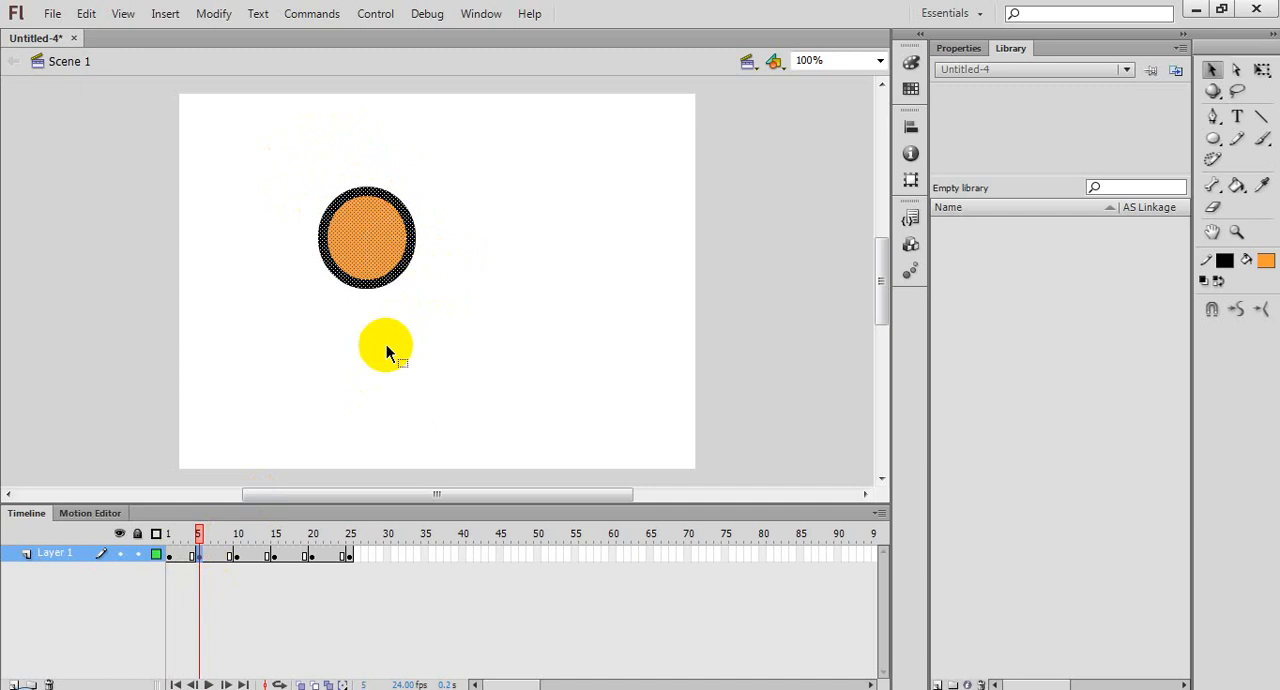
left_click(237, 556)
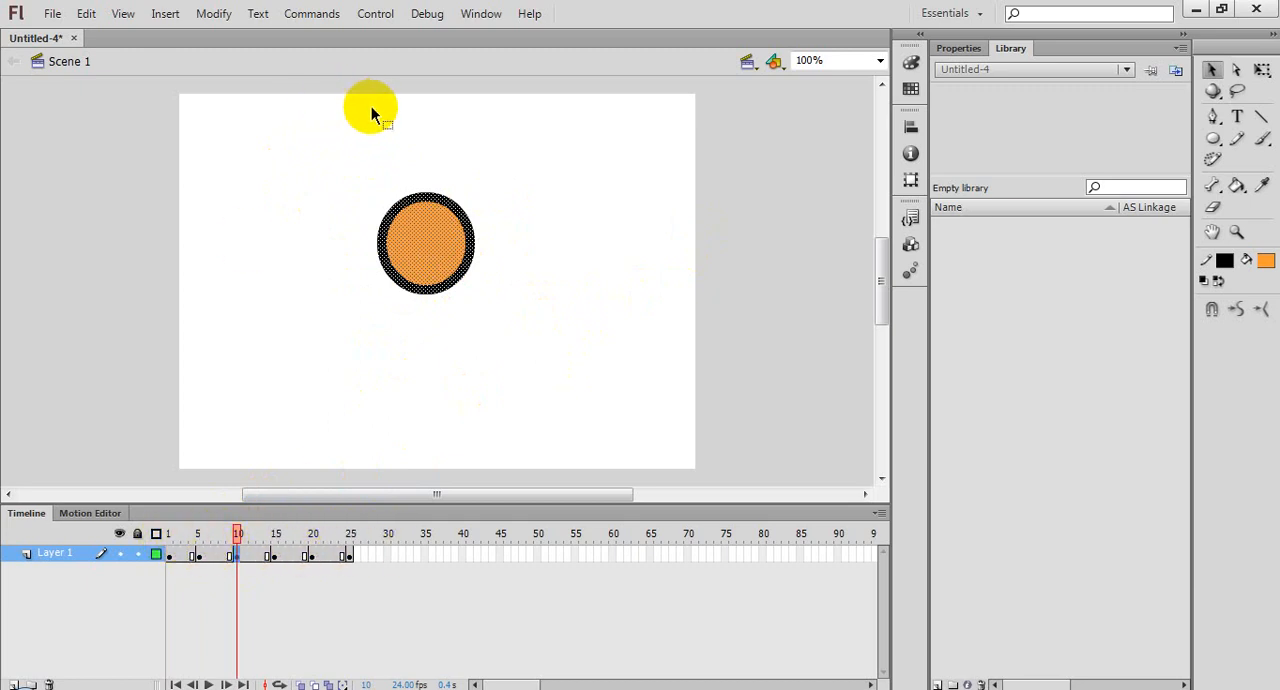
Step: Rewind the playhead to frame 1 and play the animation through to frame 25 repeatedly
left_click(169, 536)
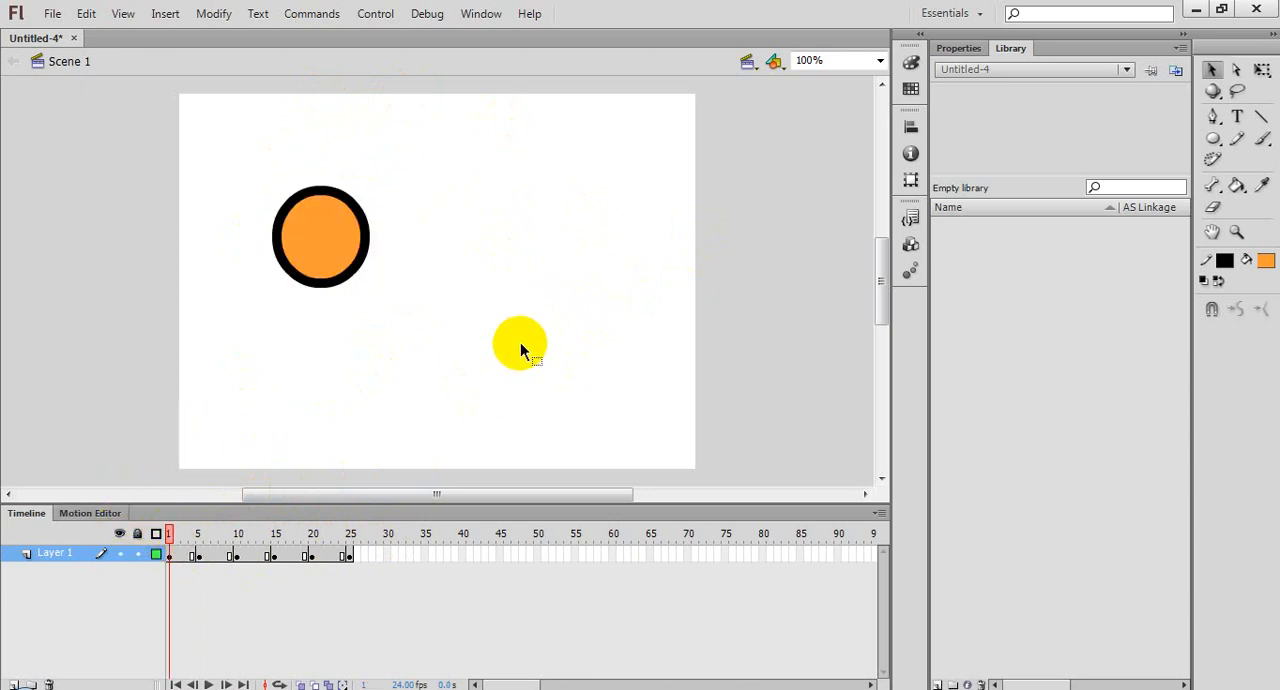
key("Return")
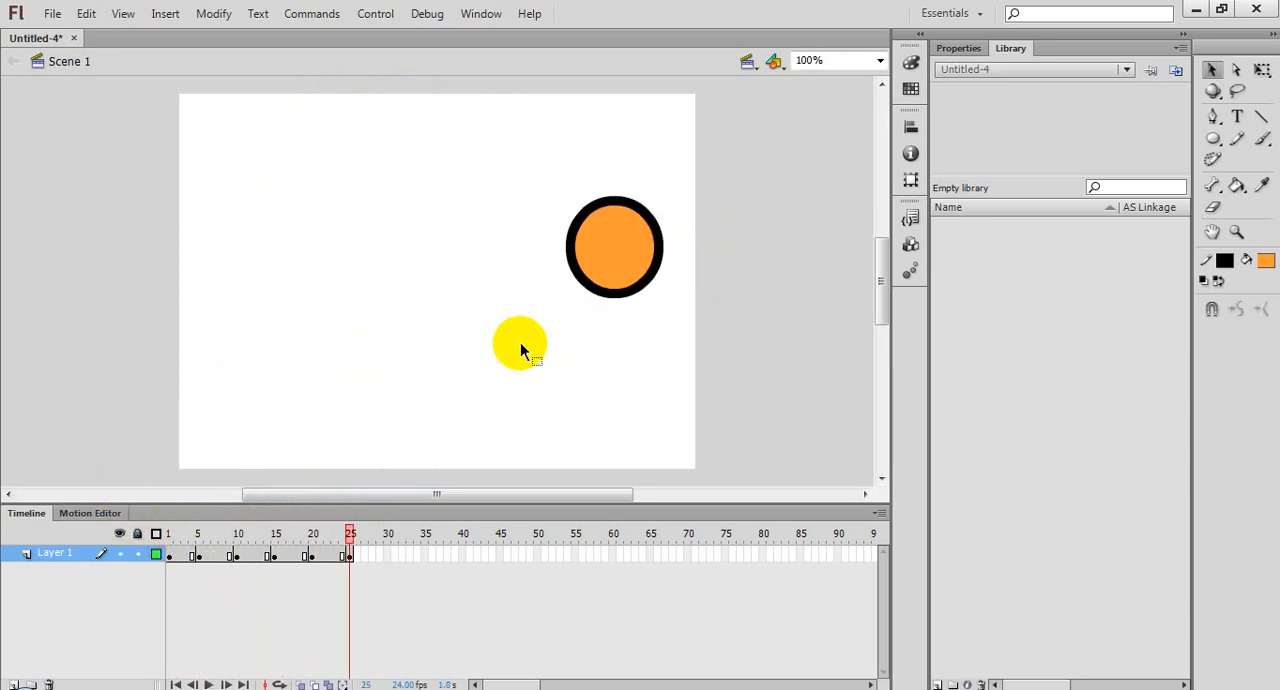
key("Return")
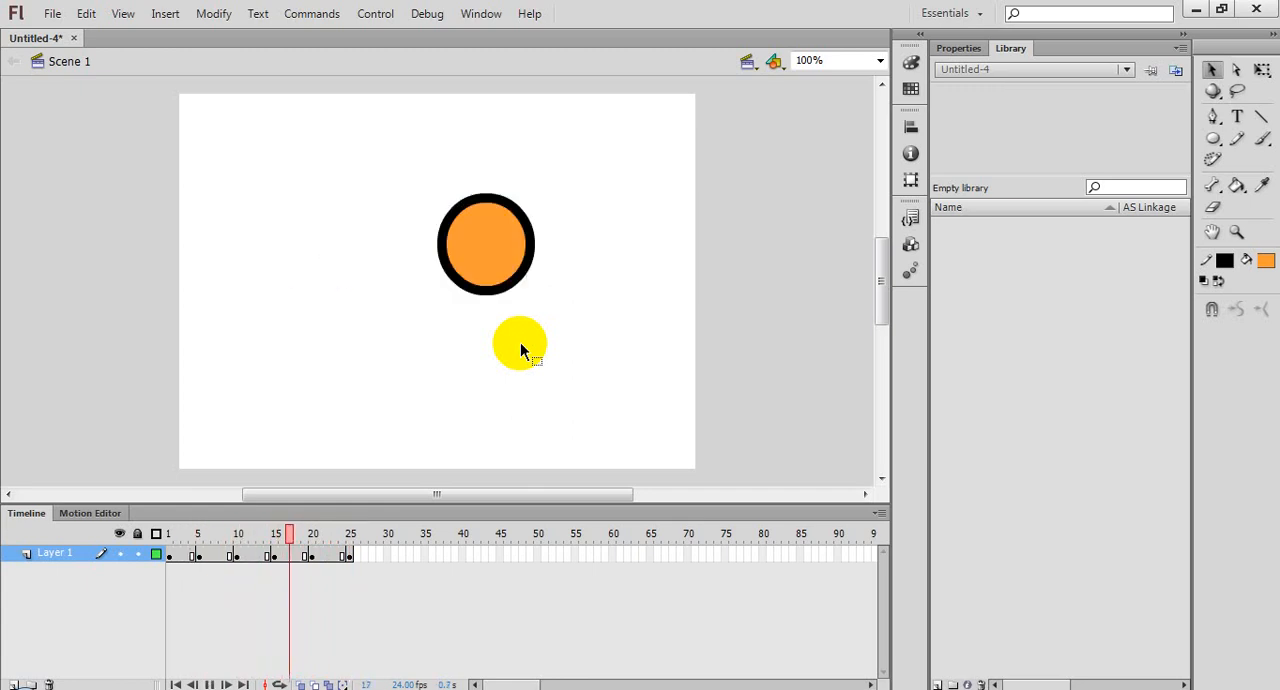
key("Return")
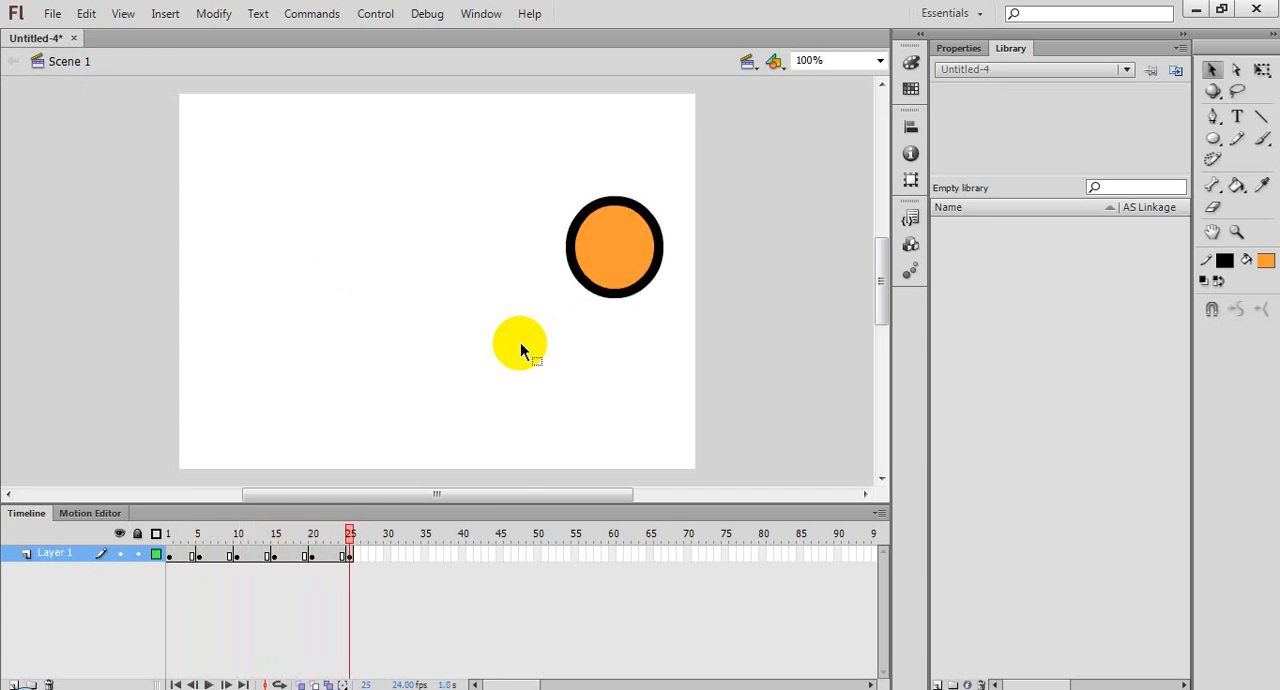